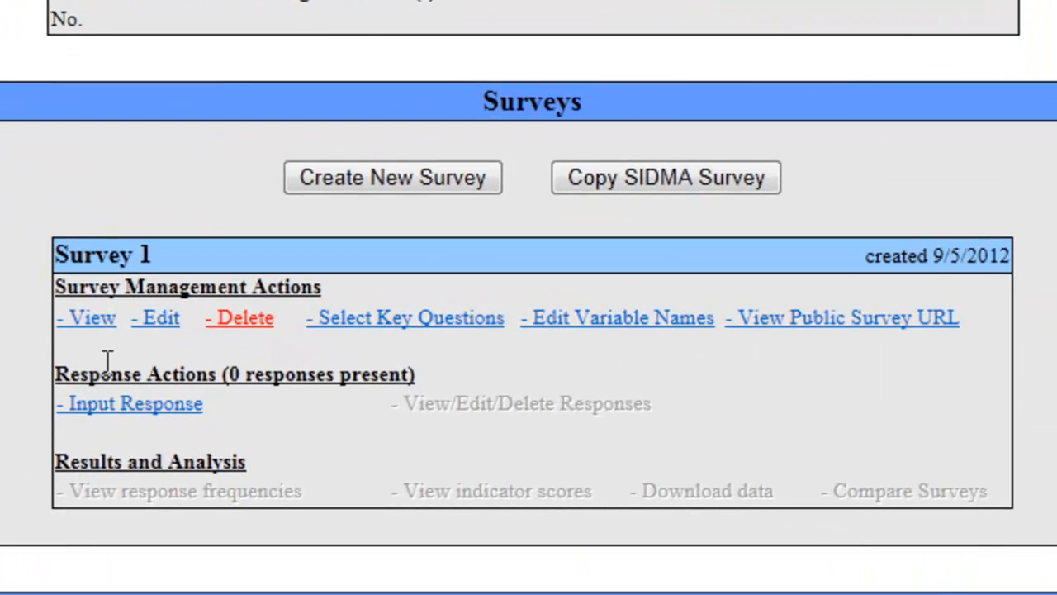
Open Survey 1 for editing and go to the custom questions of the Rating of Water Quality category
click(158, 321)
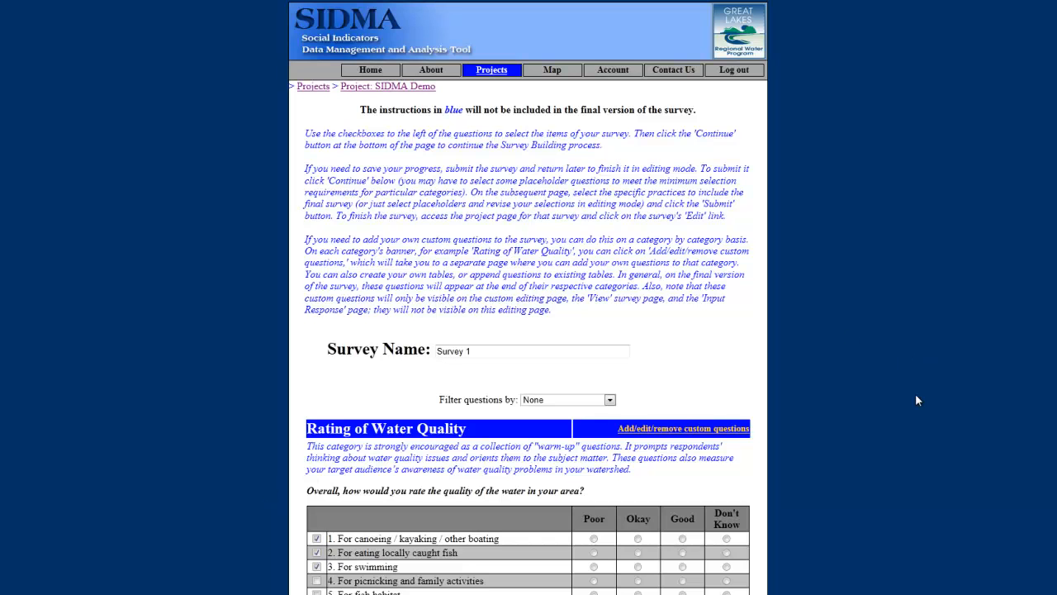
scroll(916, 400, down, 3)
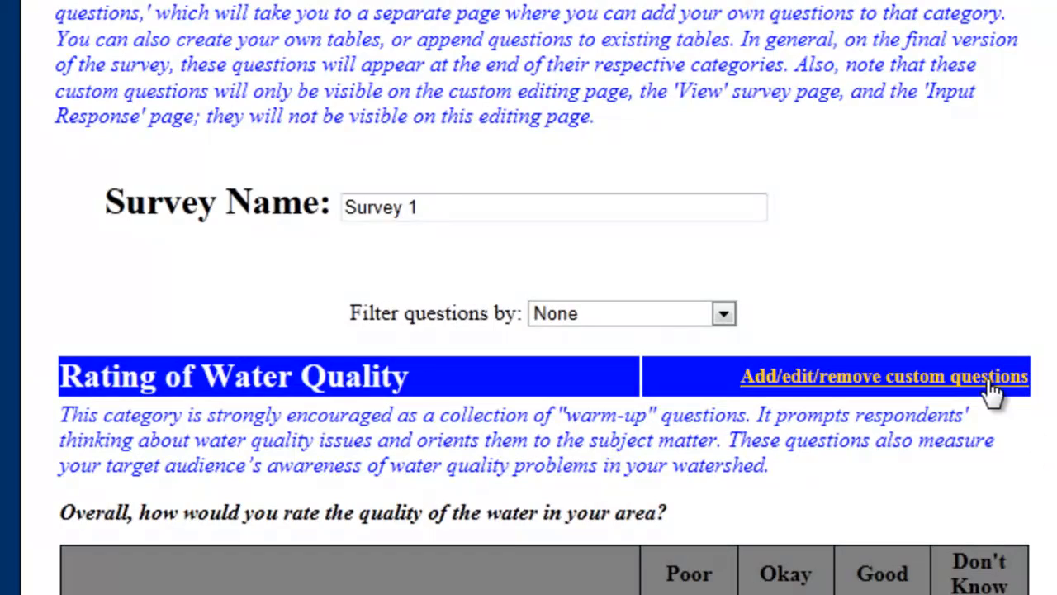
click(989, 378)
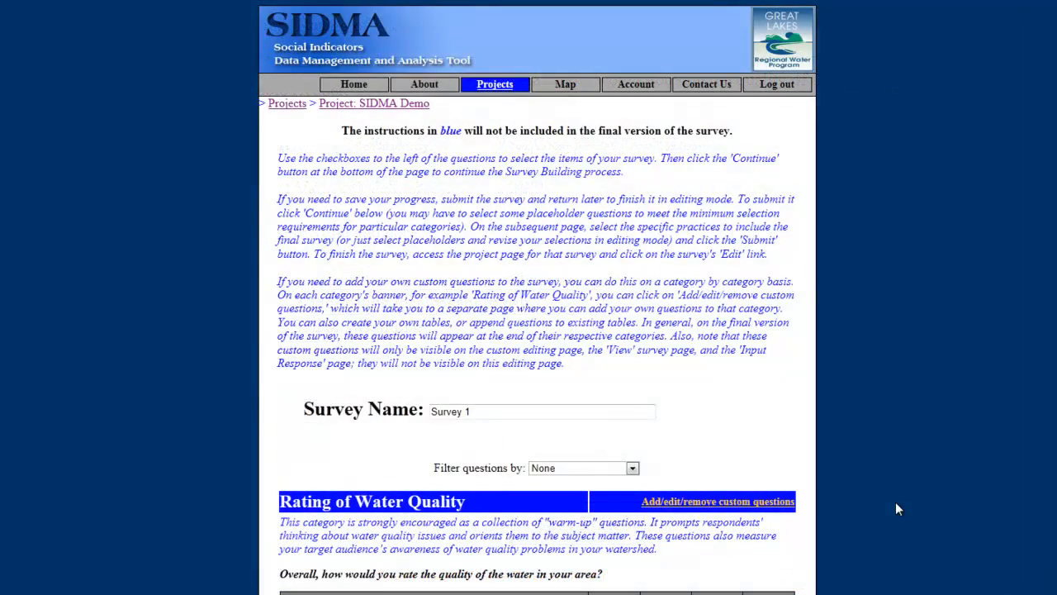
scroll(895, 501, down, 5)
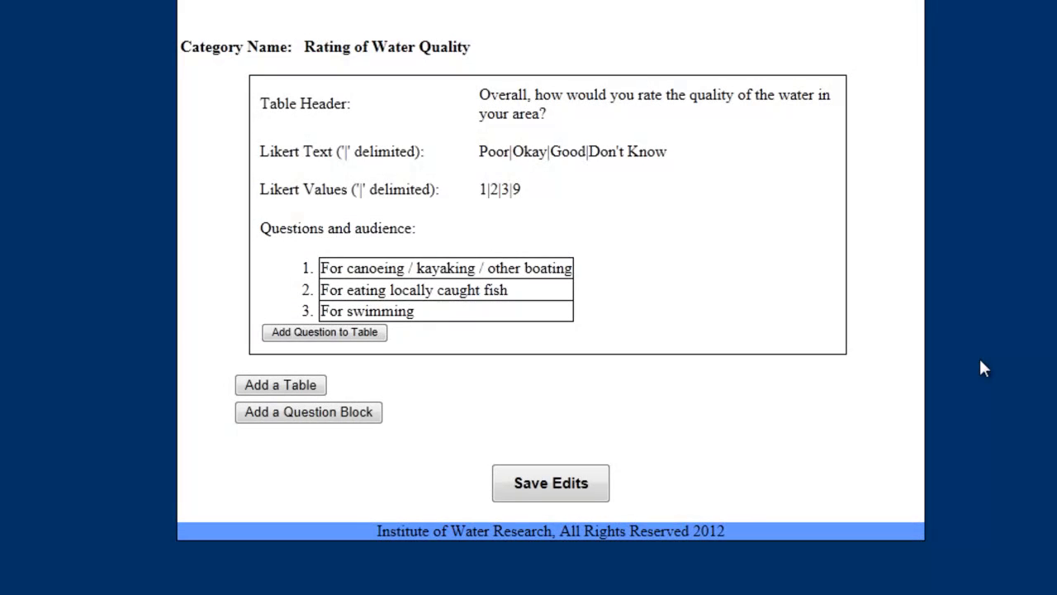
Add a fourth question, "For aesthetics", to the existing water quality rating table
click(375, 334)
click(435, 334)
text(For aesthetics)
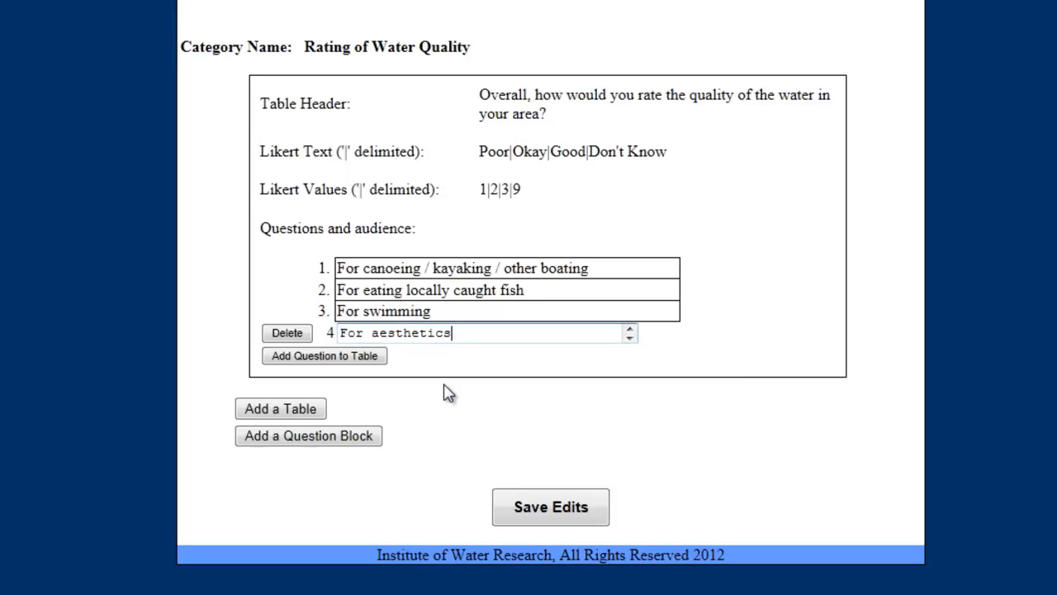
Add a question block with the sub-category header "Historical Water Quality in Your Area"
click(363, 435)
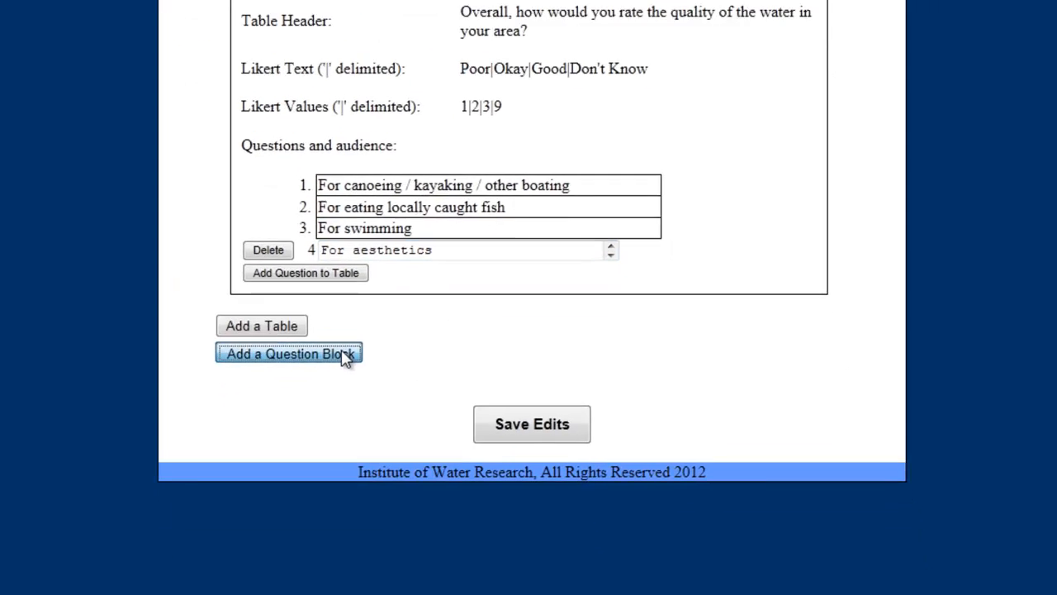
scroll(519, 305, down, 3)
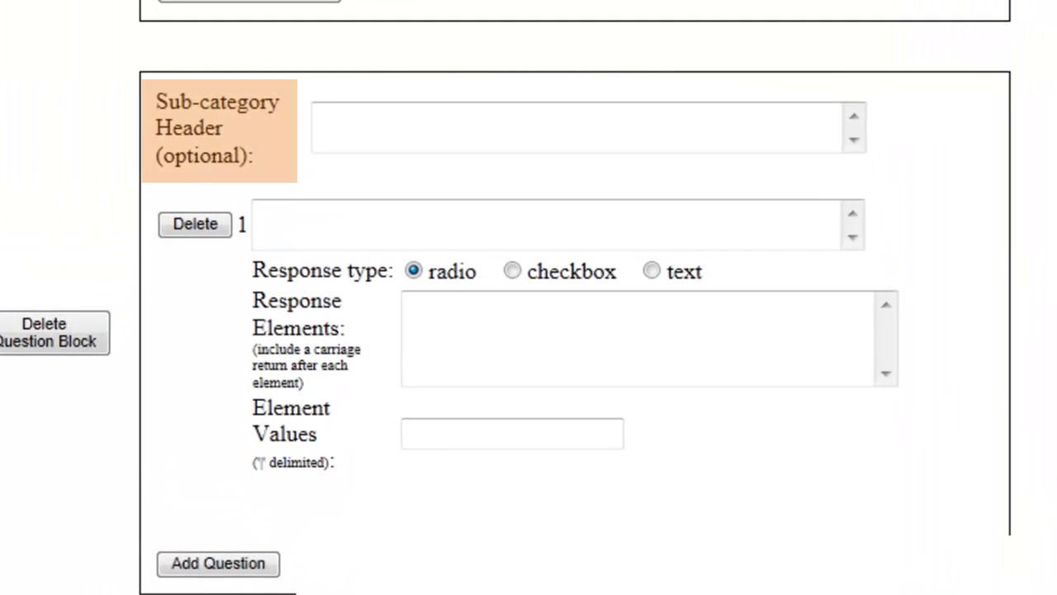
click(769, 106)
text(Histo)
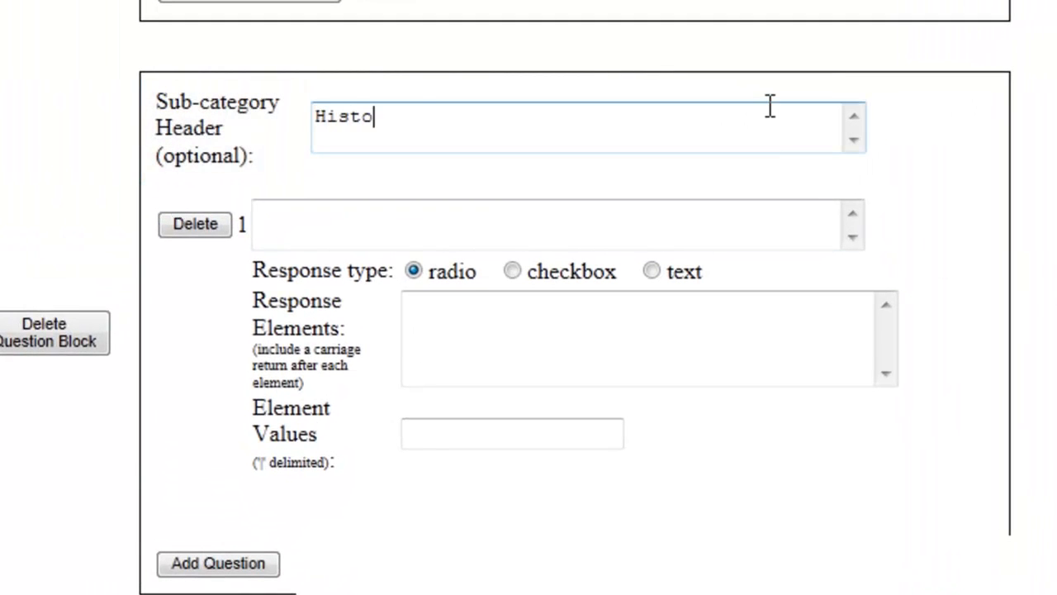
text(rical Water Quality )
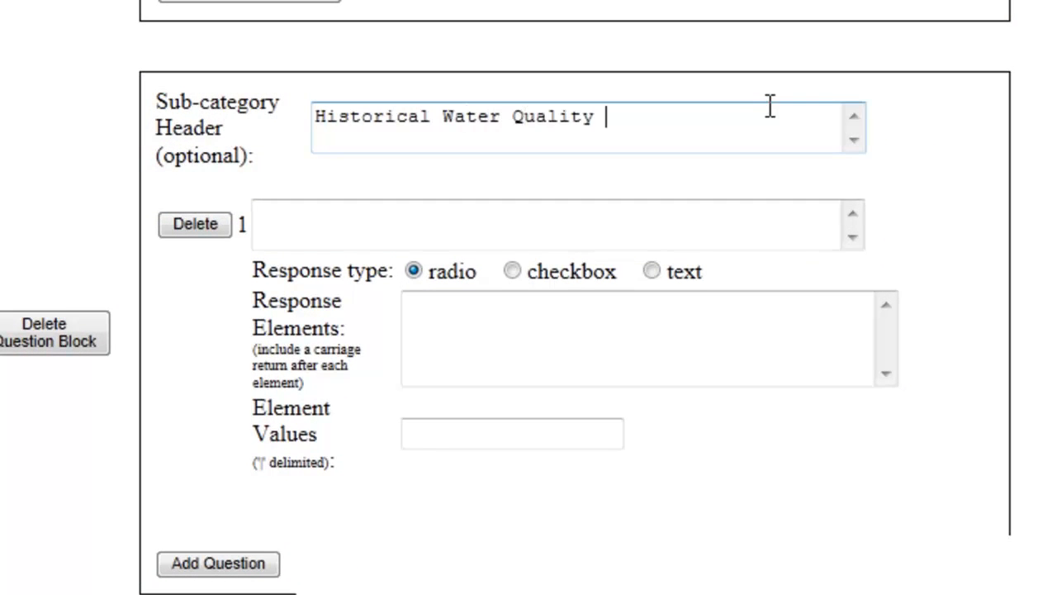
text(in Your Area)
Enter question 1 as "In your opinion, has water quality improved or degraded in your community over the last 10 years?"
click(724, 228)
text(In your op)
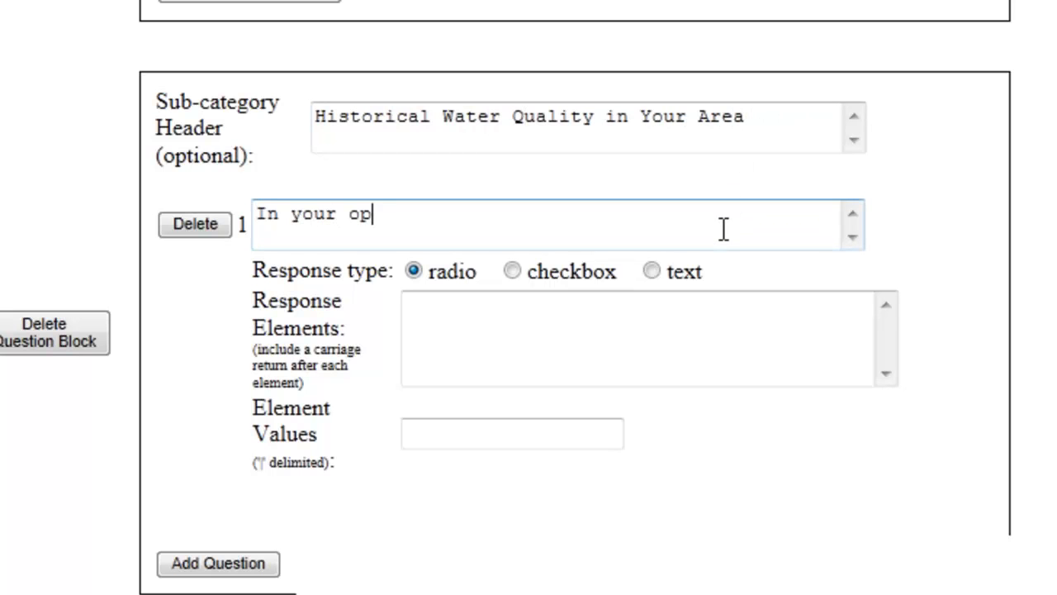
text(inion, has water qu)
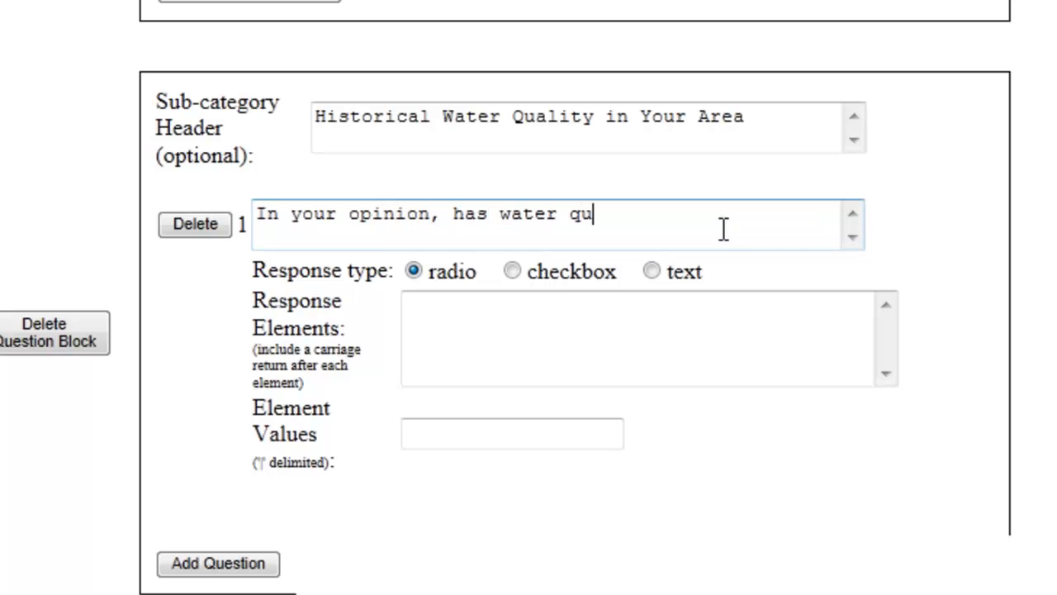
text(ality improved o)
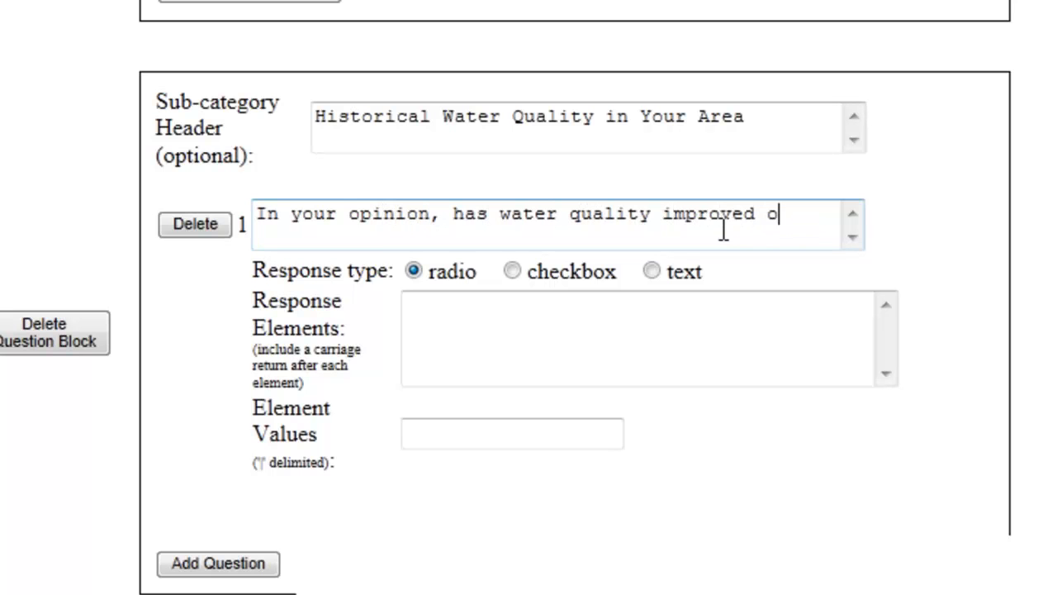
text(r degraded in)
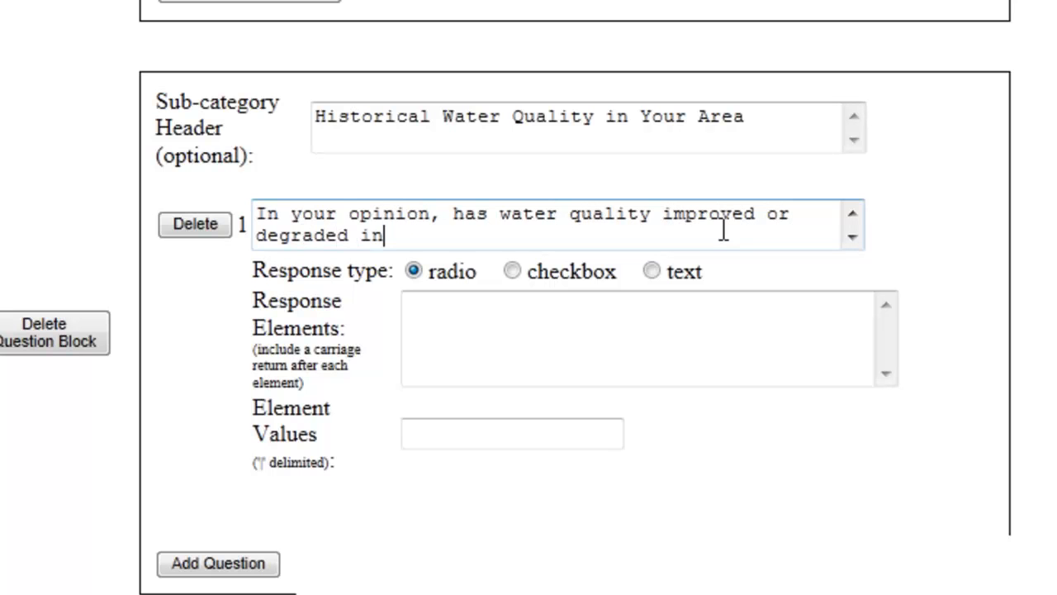
text( your community ove)
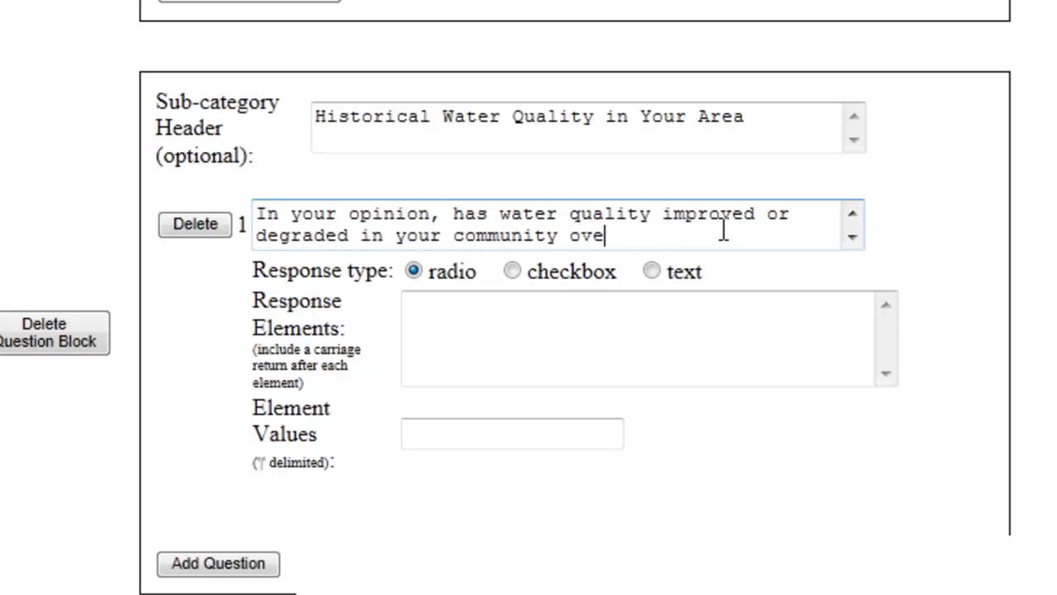
text(r the last 10 yea)
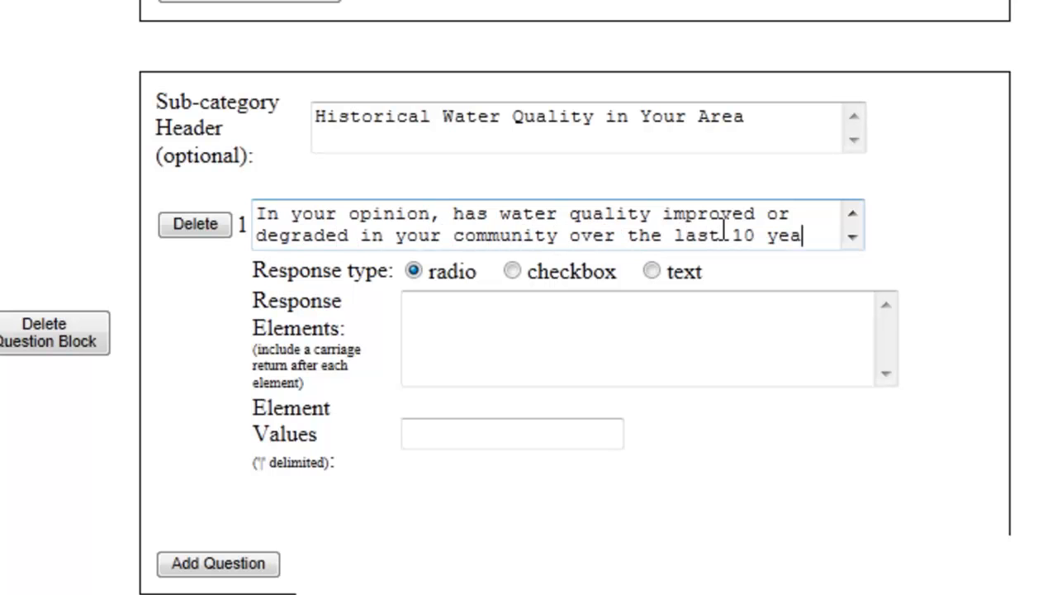
text(rs?)
Give question 1 the response elements Yes, No and Don't know on separate lines, with element values 1|0|9
click(701, 295)
text(Yes)
key(Return)
text(No)
key(Return)
text(Don't know)
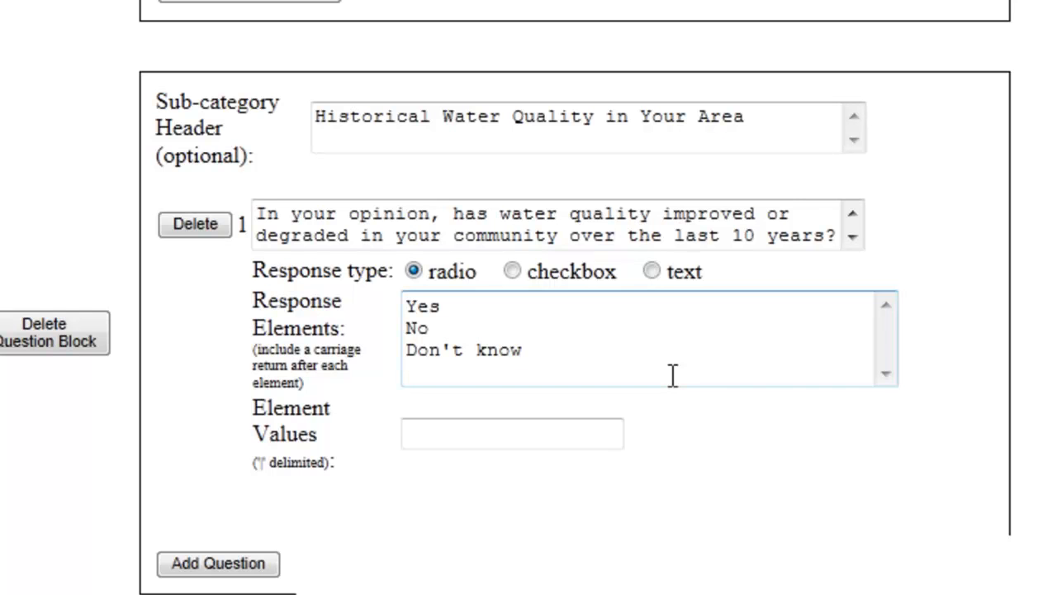
click(559, 420)
text(1|0|9)
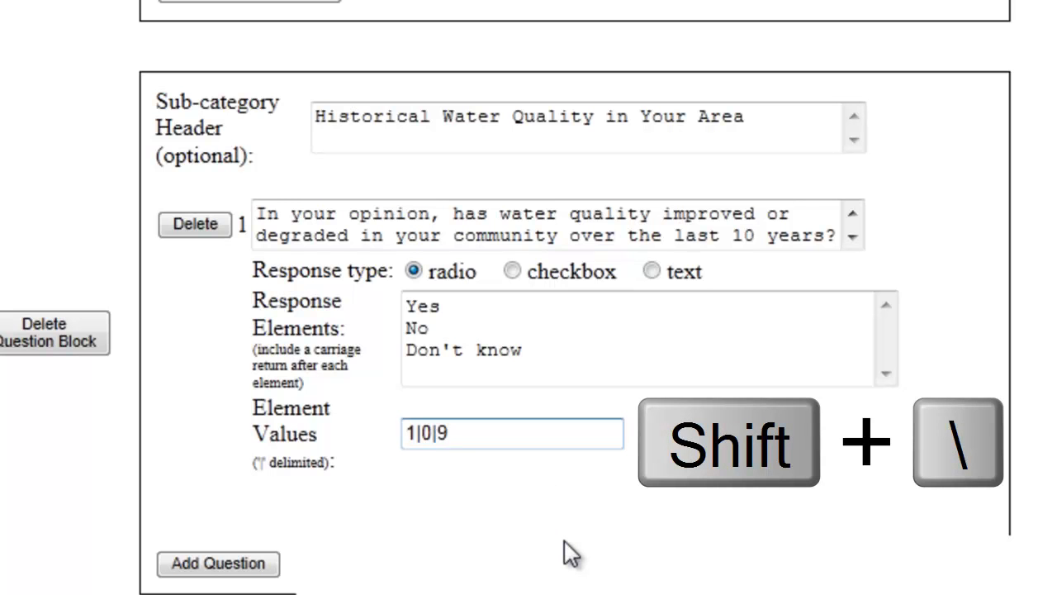
Add a checkbox question: "In which of the following activities have you participated in the Grand River or its tributaries? (select all that apply)"
click(262, 562)
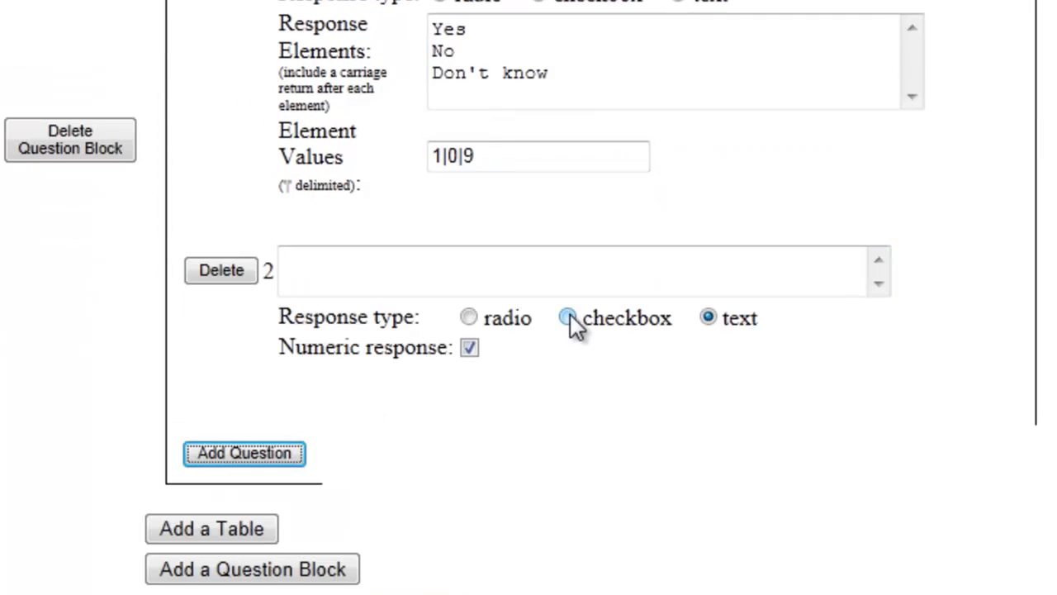
click(569, 317)
click(549, 272)
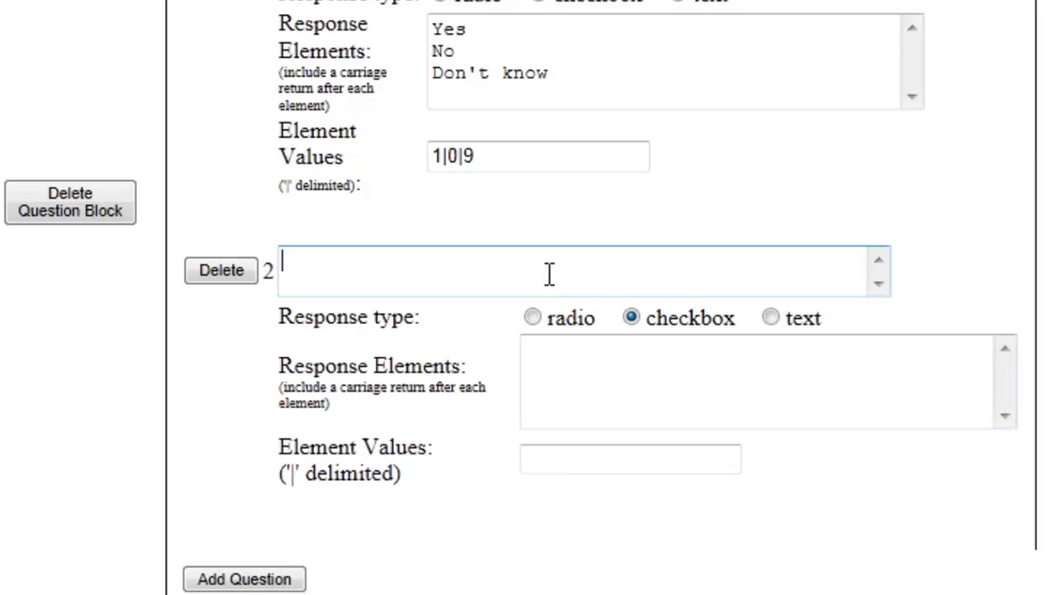
text(In whi)
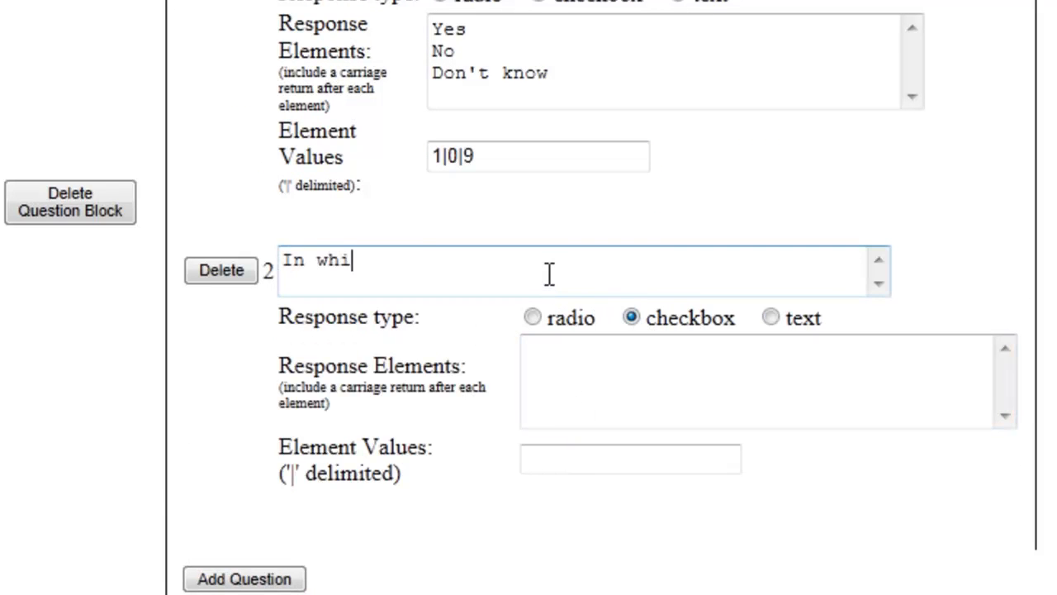
text(ch of the following)
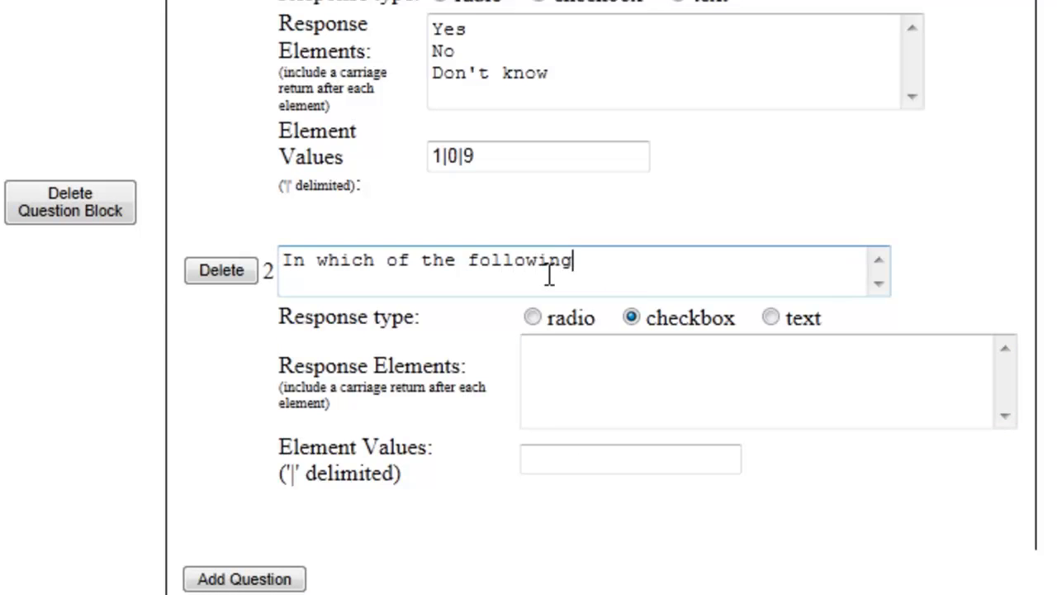
text( activities hav)
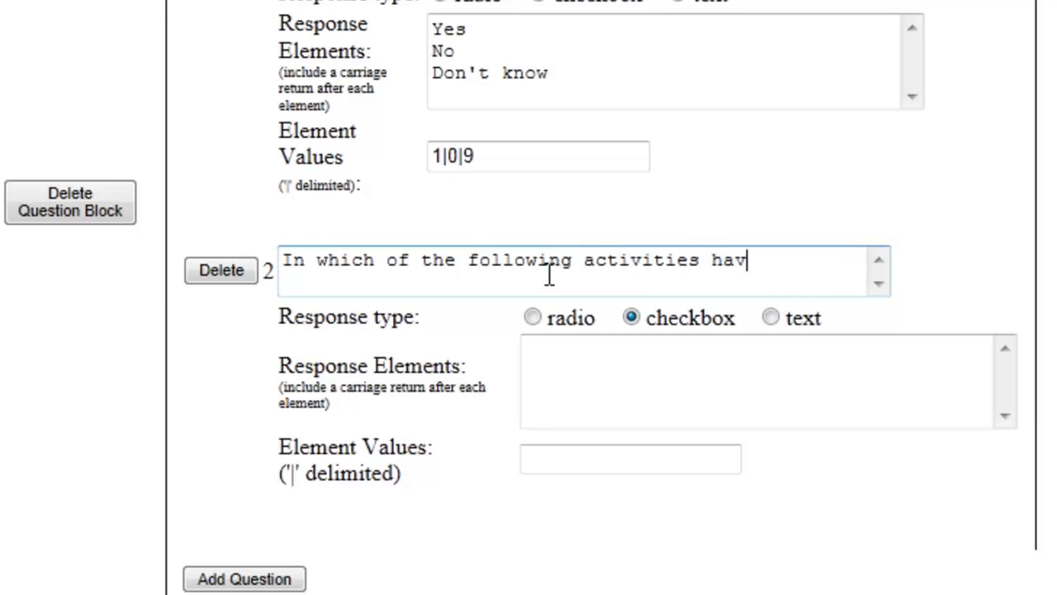
text(e you partic)
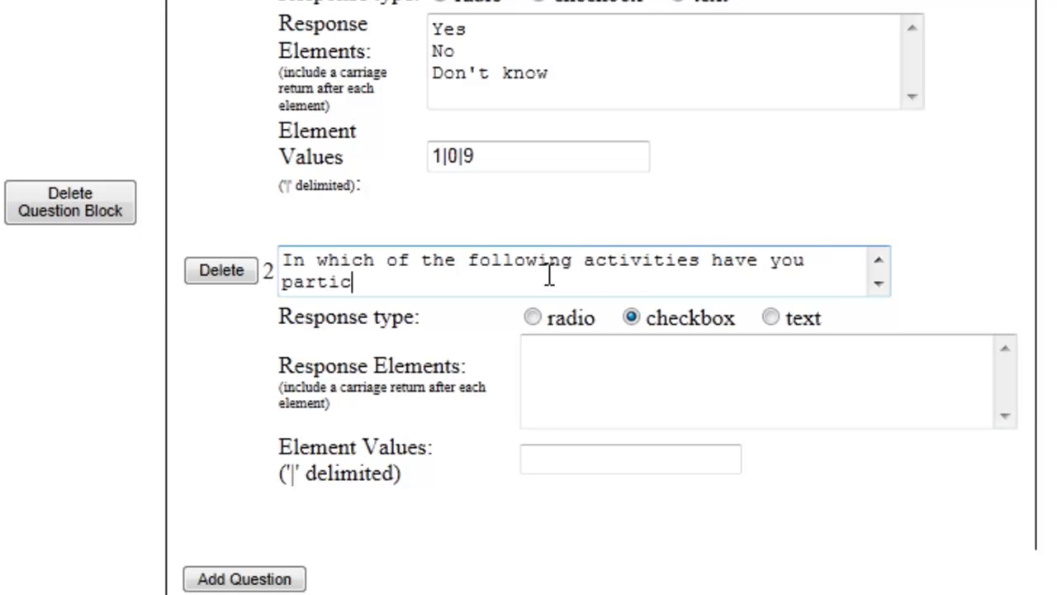
text(ipated in the Gra)
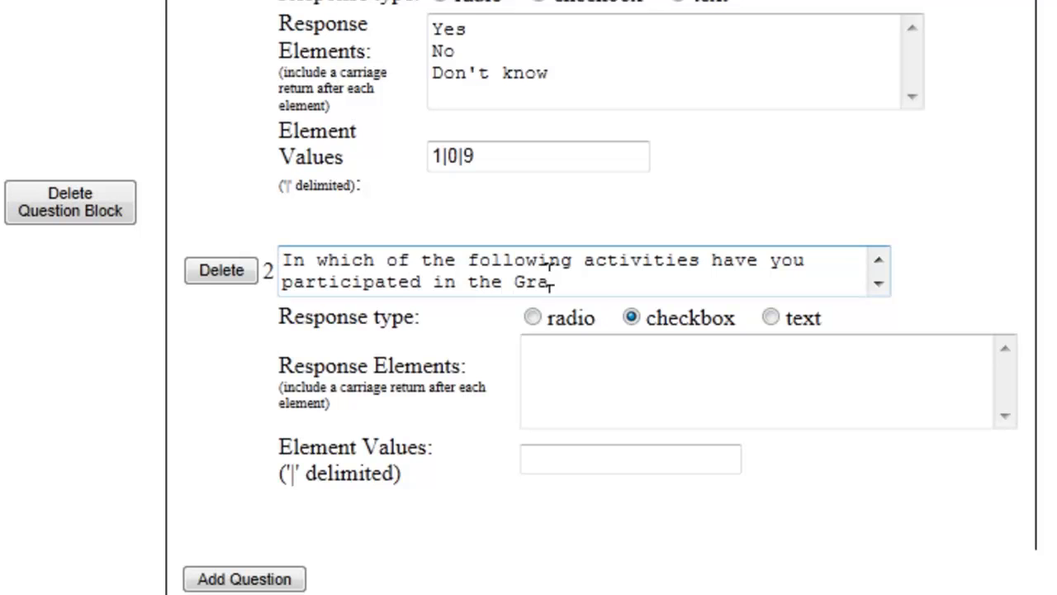
text(nd River or its )
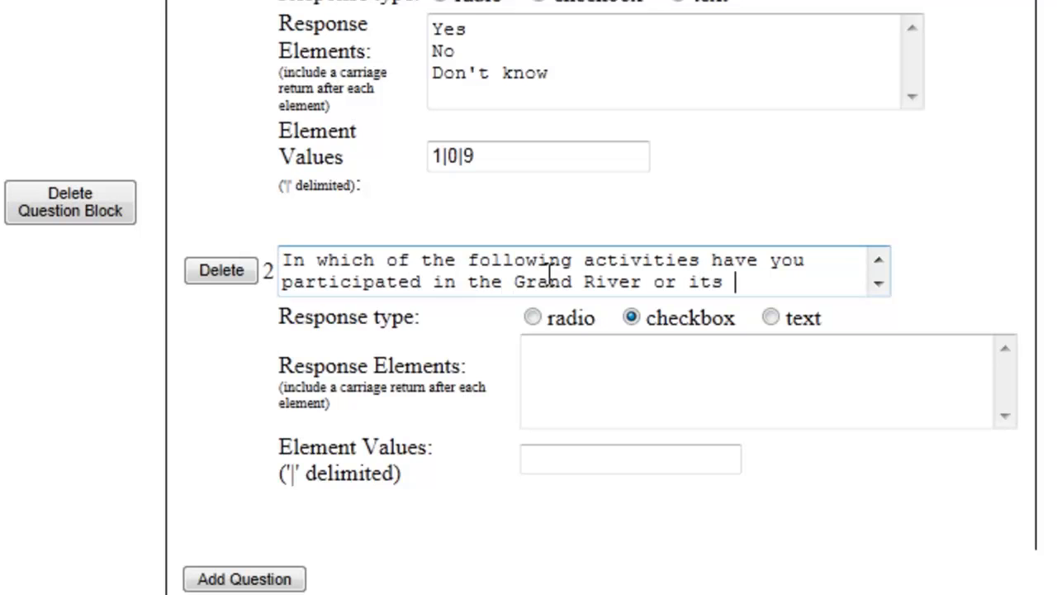
text(tributaries? )
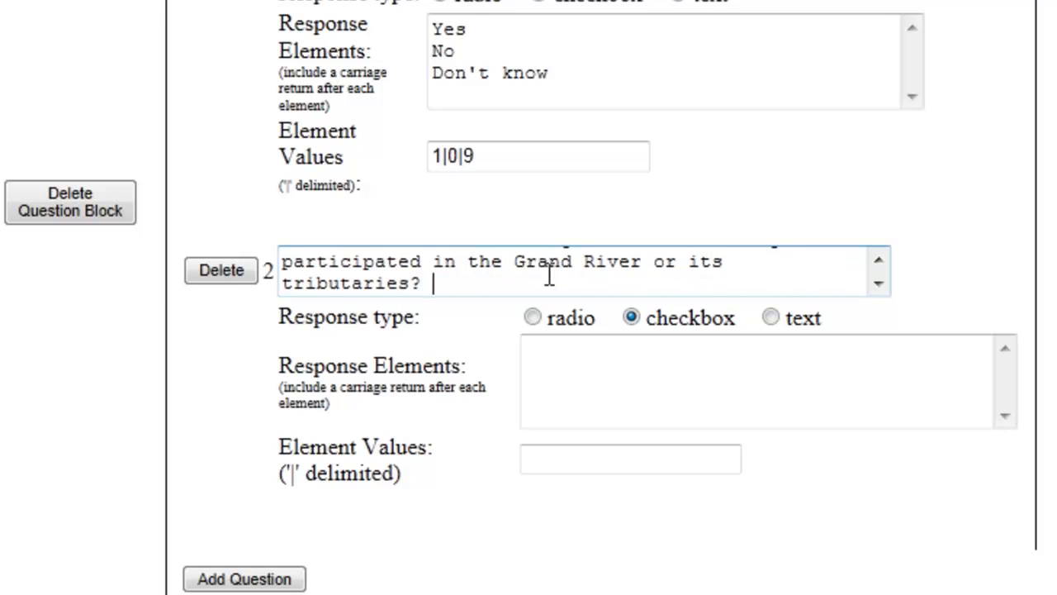
text((select all that apply))
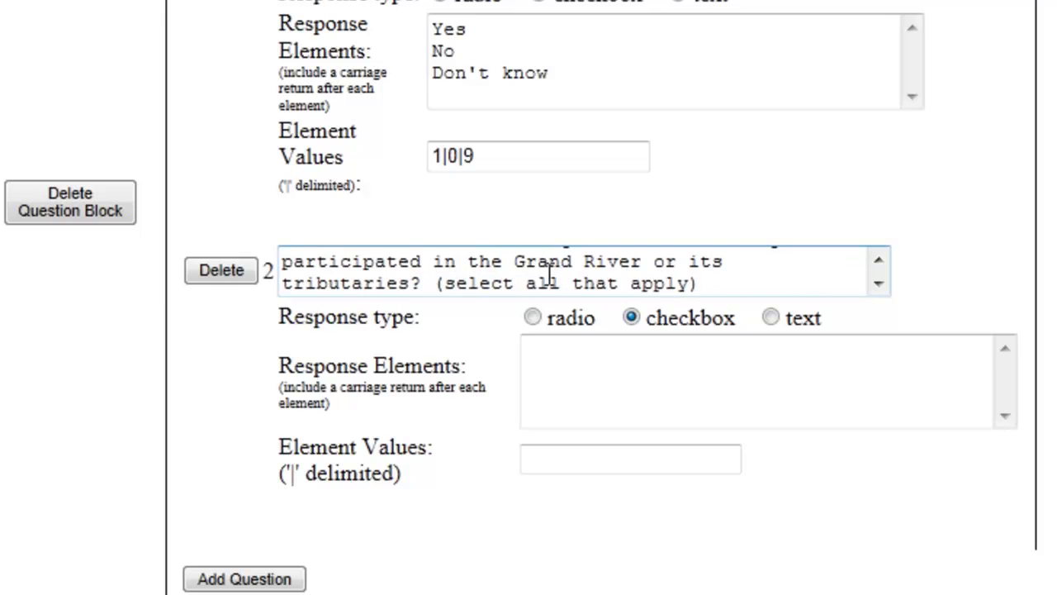
Give question 2 the response elements Swimming, Fishing, Boating and Tubing on separate lines, with element values 1|1|1|1|1
click(650, 382)
text(Swimming)
key(Return)
text(Fishing)
key(Return)
text(Boating)
key(Return)
text(Tubing)
click(642, 468)
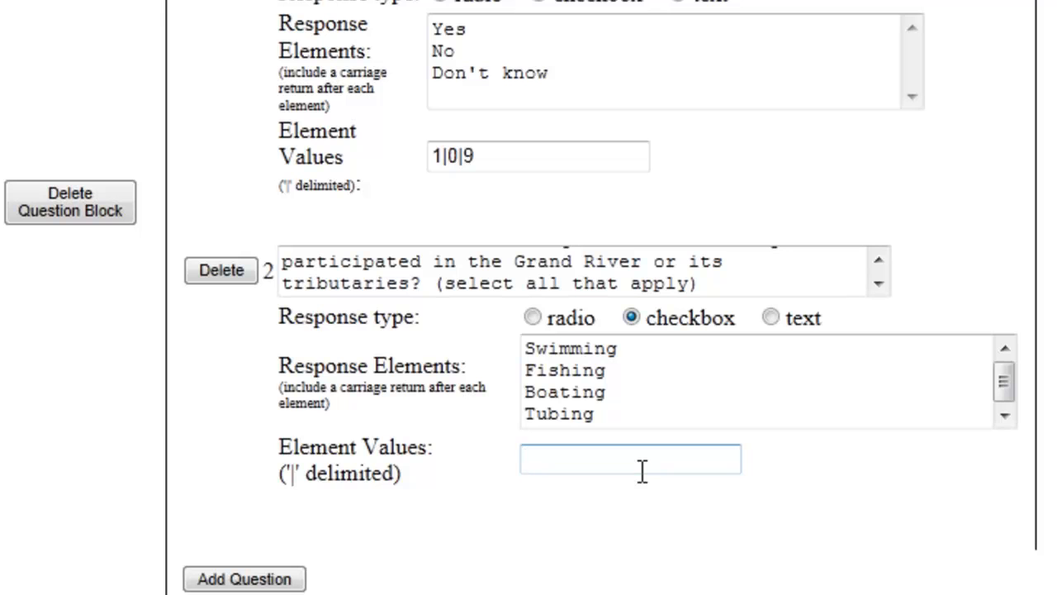
text(1|1|1|1|1)
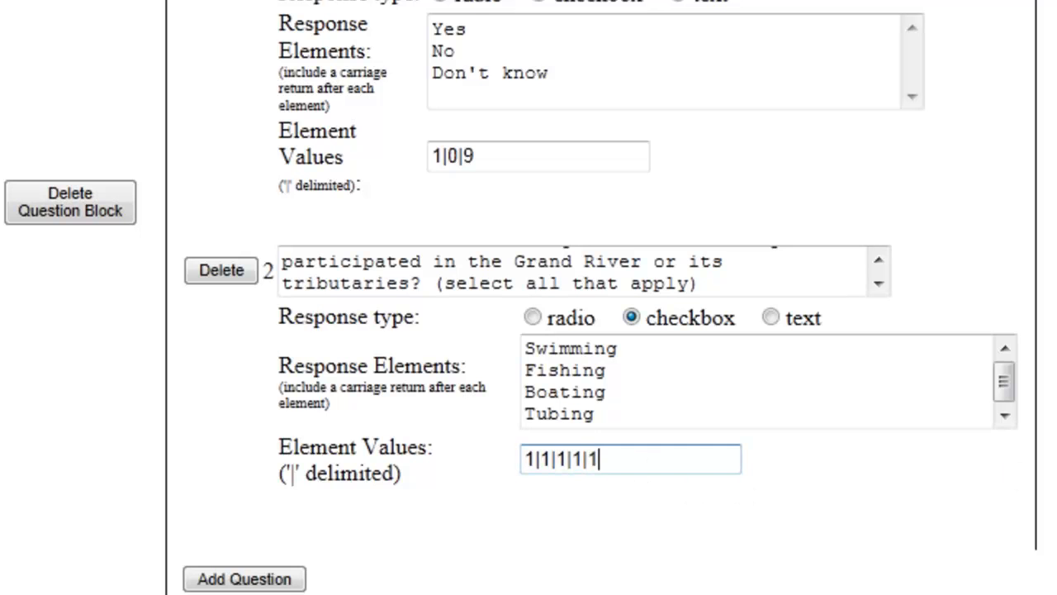
click(1004, 419)
Add text question 3: "In what year did you last partake in any of the activities listed in question 2 in the Grand River or its tributaries?"
scroll(942, 498, down, 3)
scroll(939, 498, down, 1)
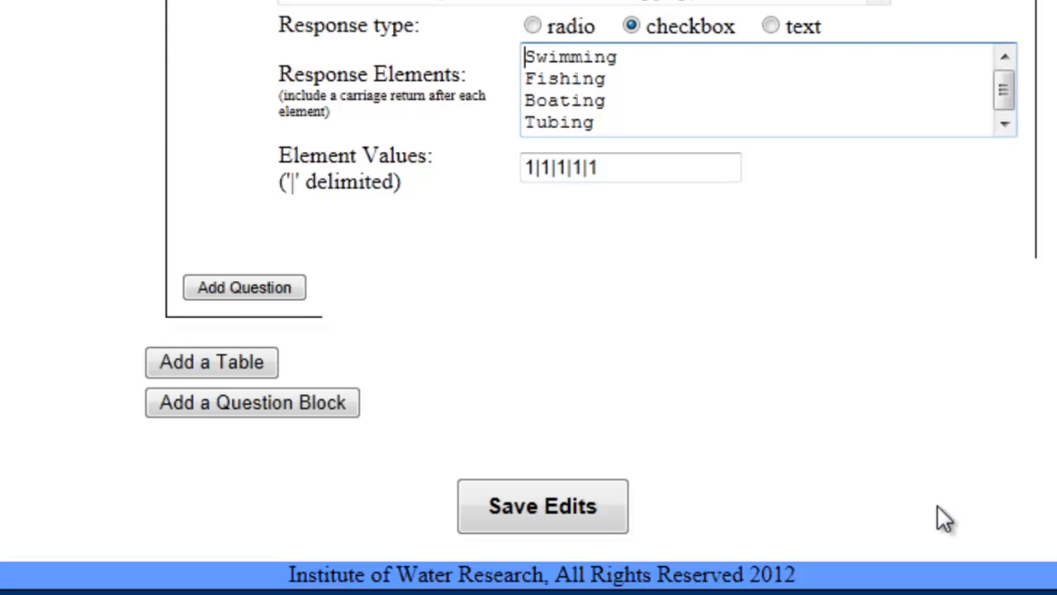
click(248, 276)
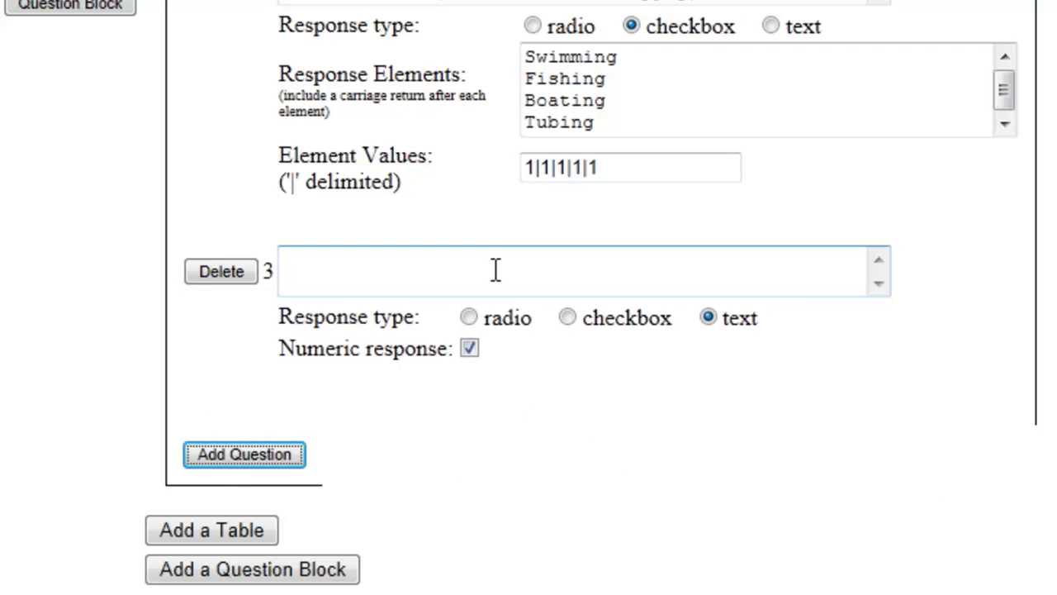
click(528, 276)
text(In what ye)
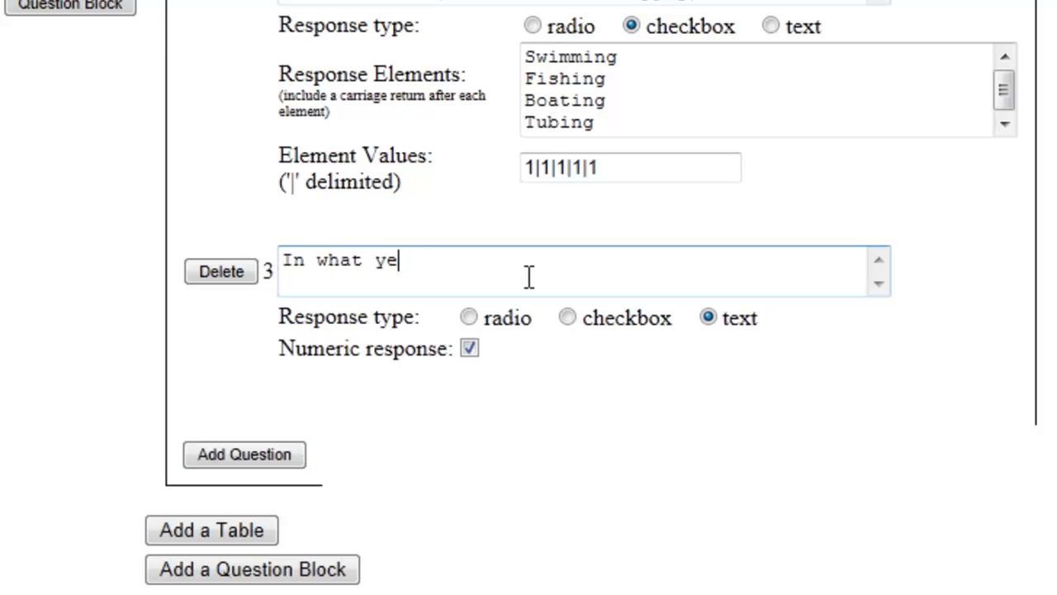
text(ar did you last partak)
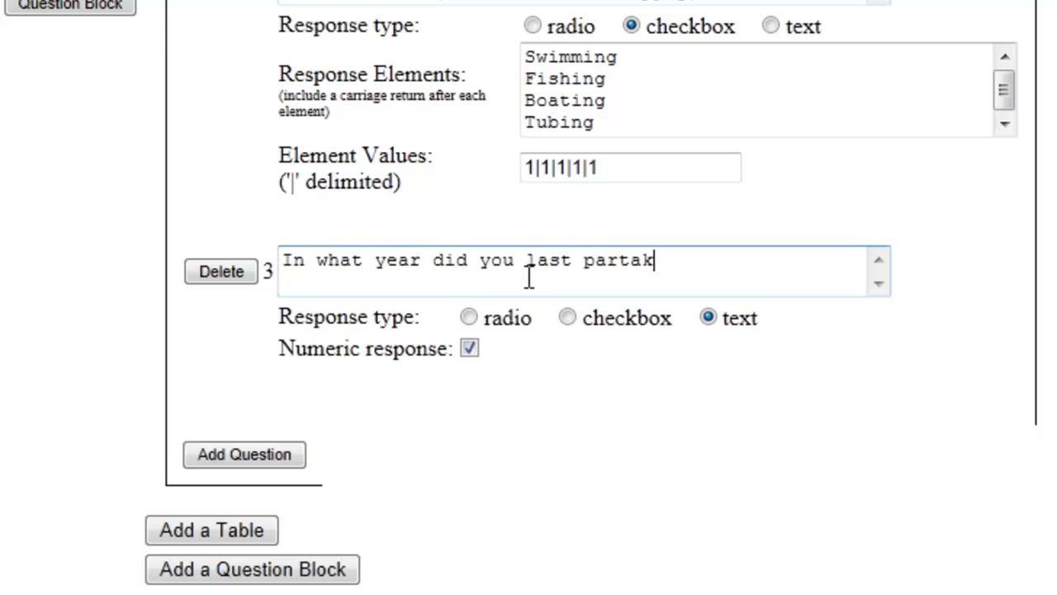
text(e in any of the a)
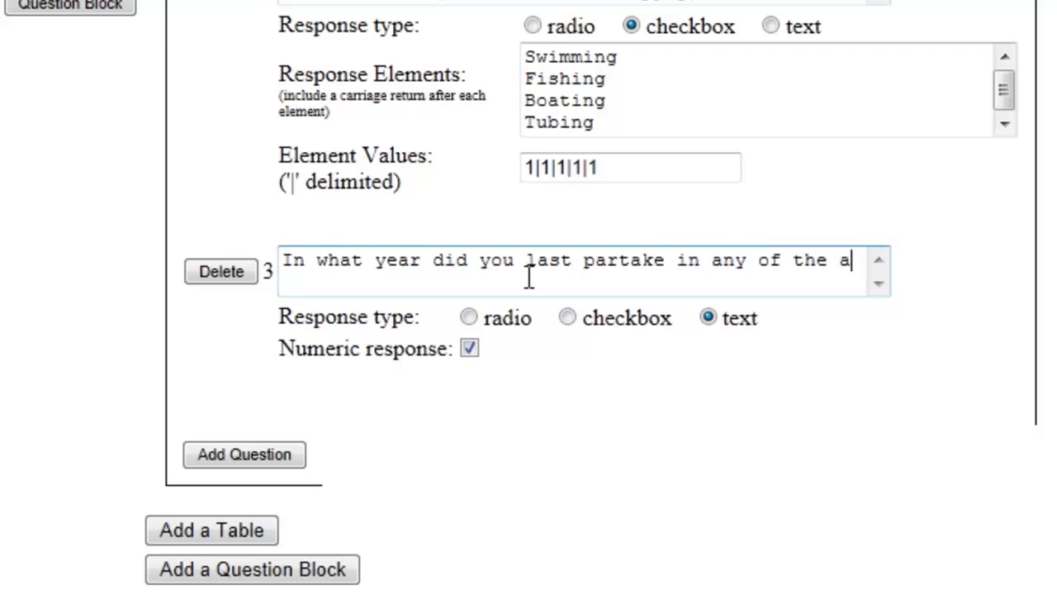
text(ctivities liste)
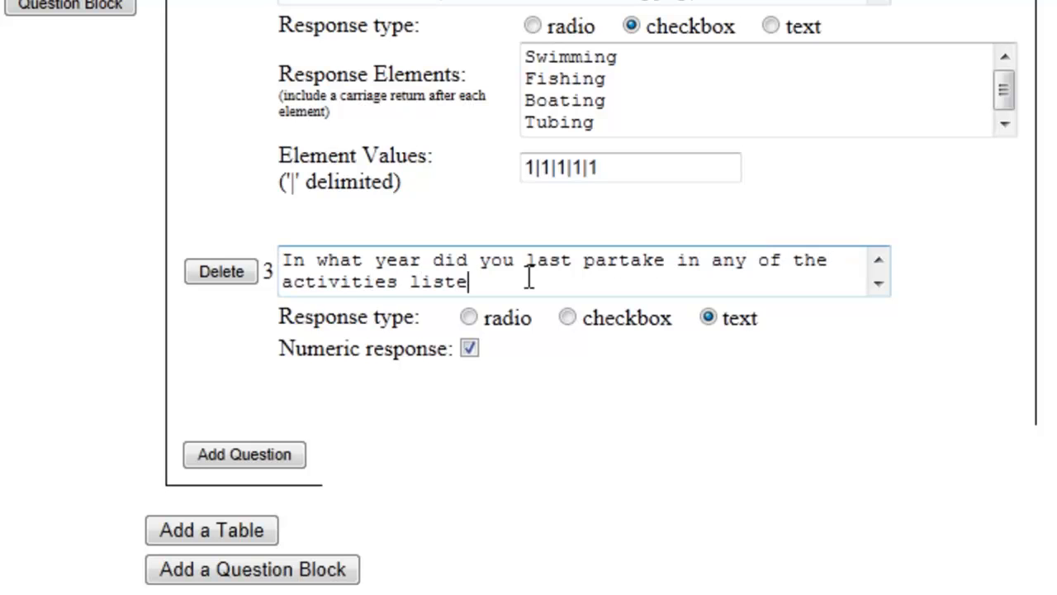
text(d in question 2 )
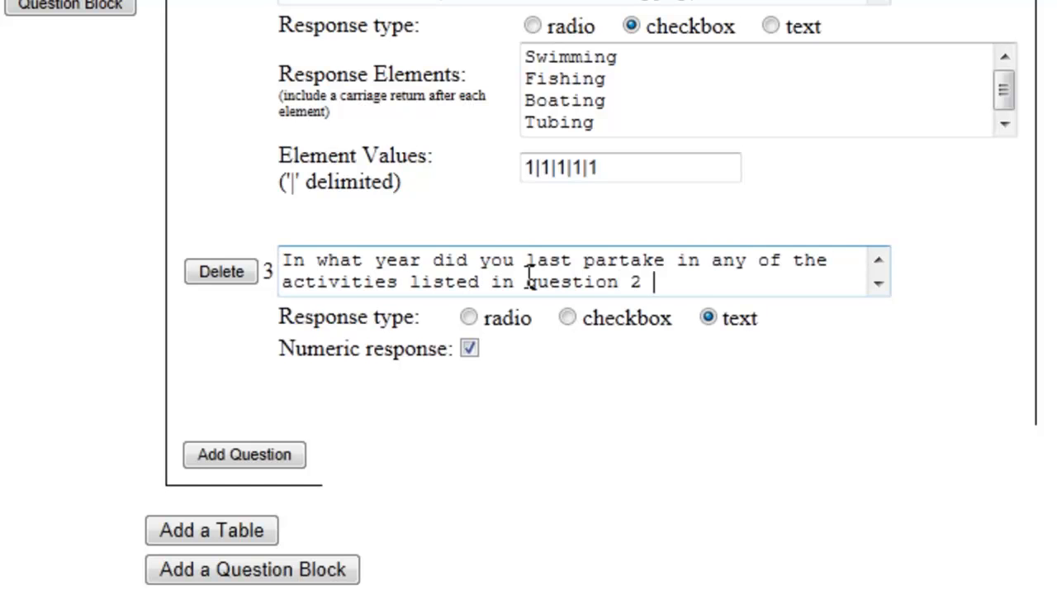
text(in the Grand River o)
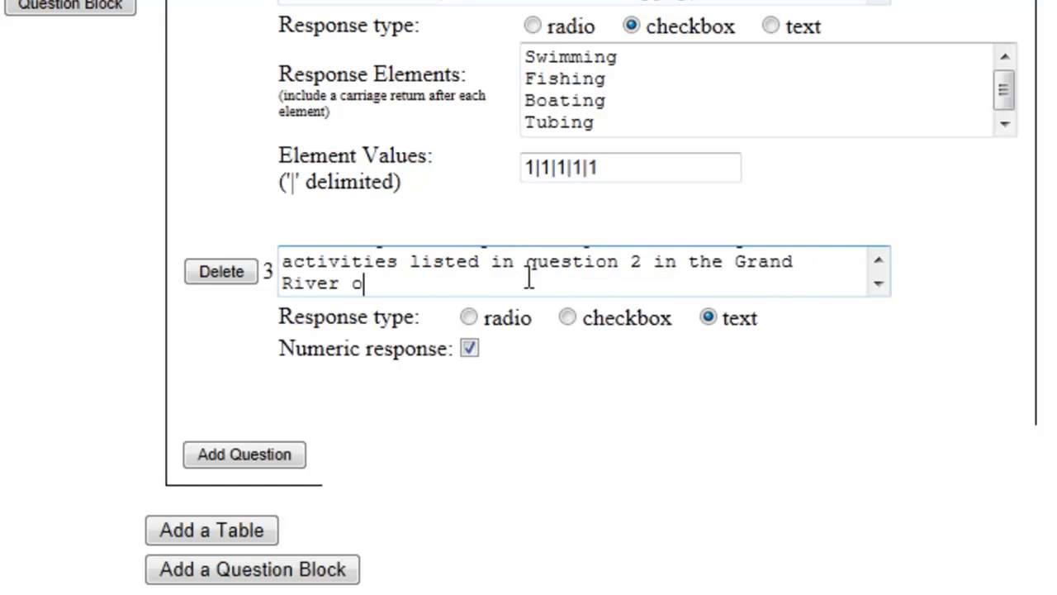
text(r its tributa)
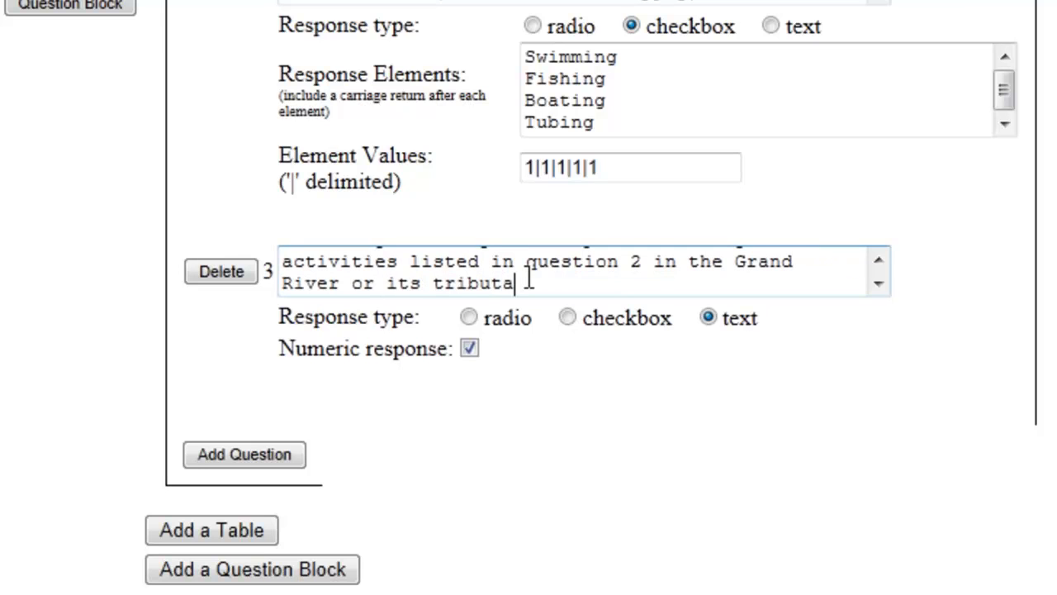
text(ries?)
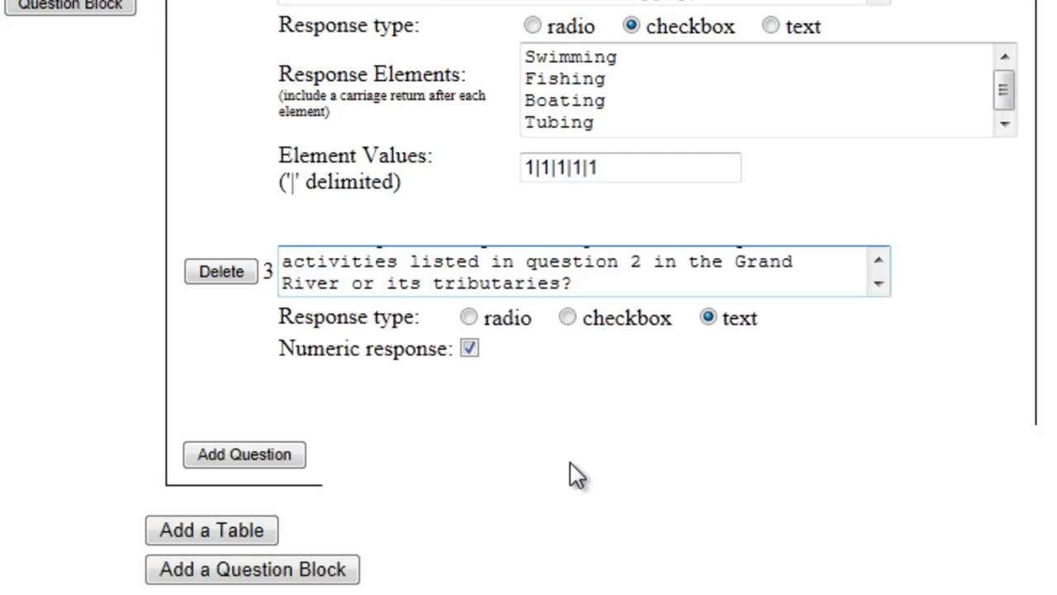
Add question 4 as a non-numeric text question: "If you frequent a tributary of the Grand River, please type it in here."
click(281, 456)
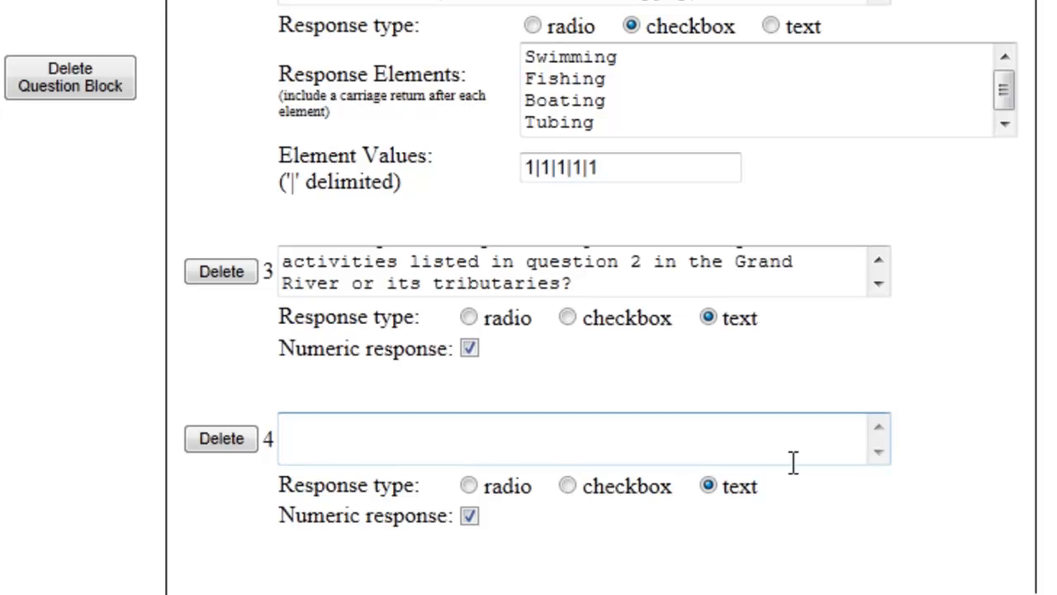
click(469, 516)
click(469, 434)
text(If you fr)
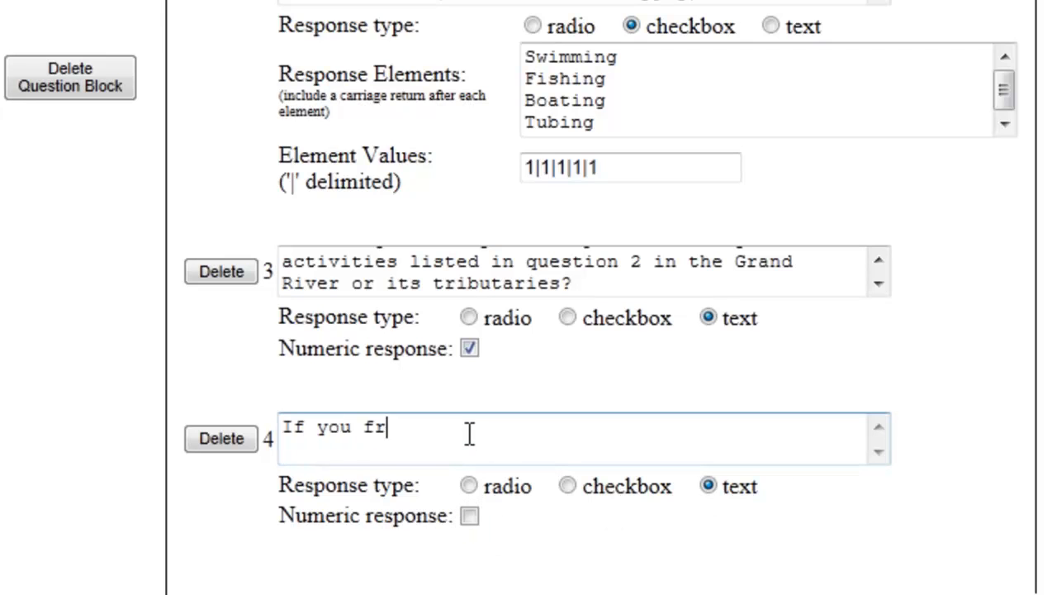
text(equent a tributa)
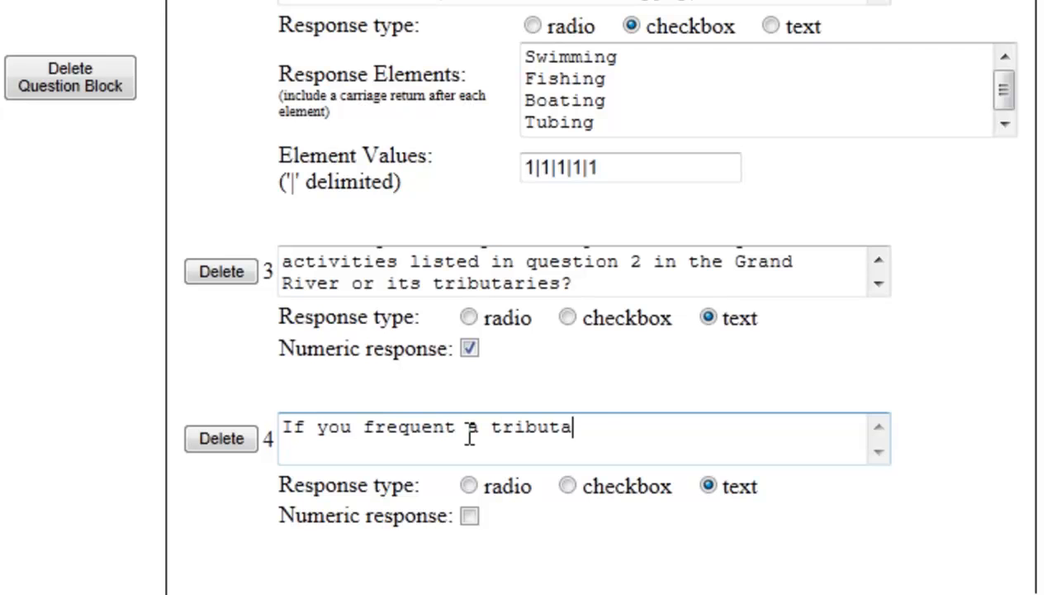
text(ry of the Grand)
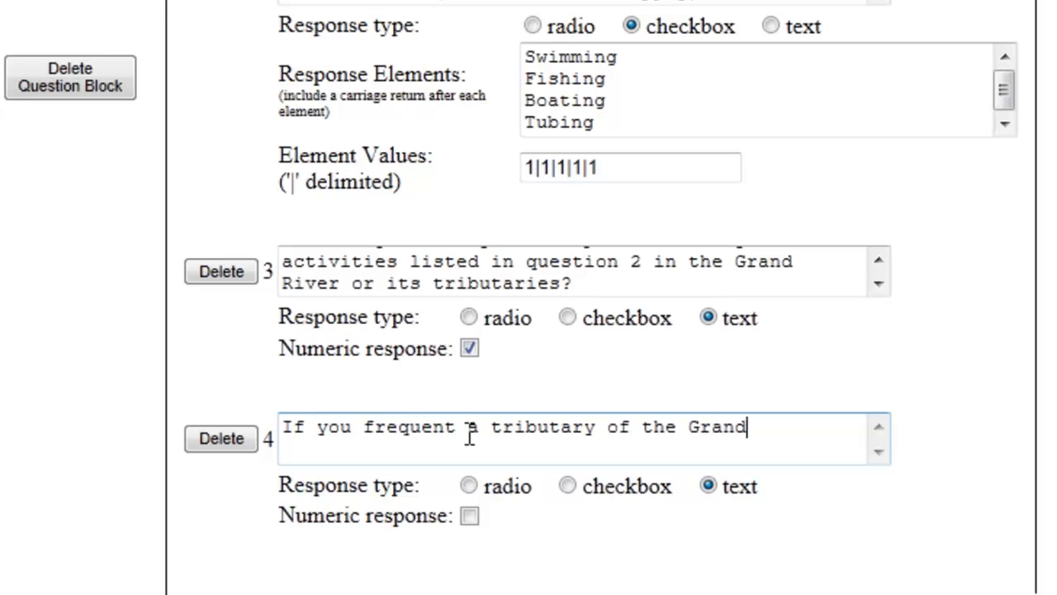
text( River, please t)
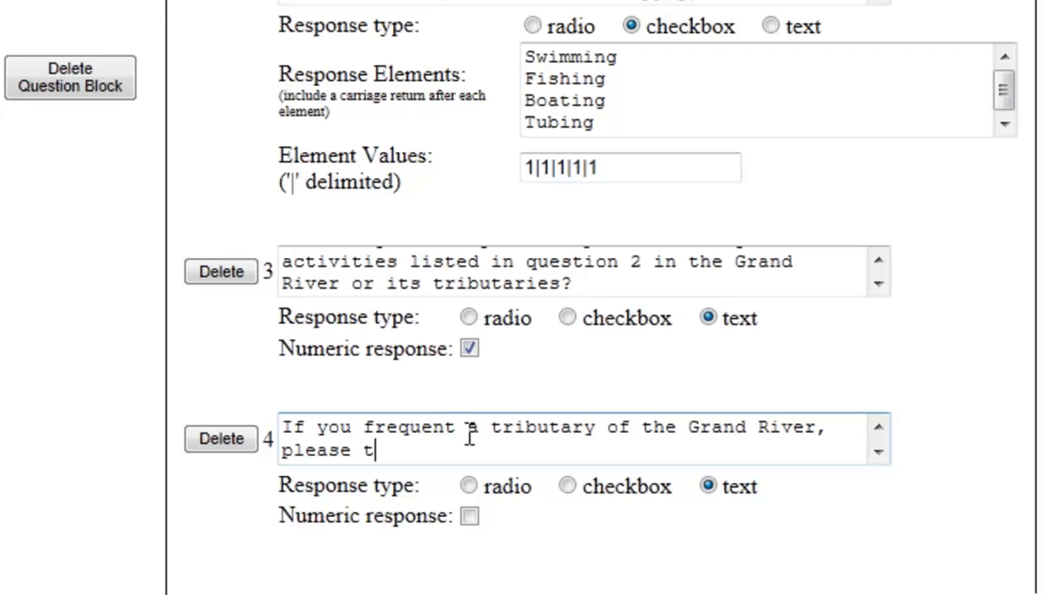
text(ype it in here.)
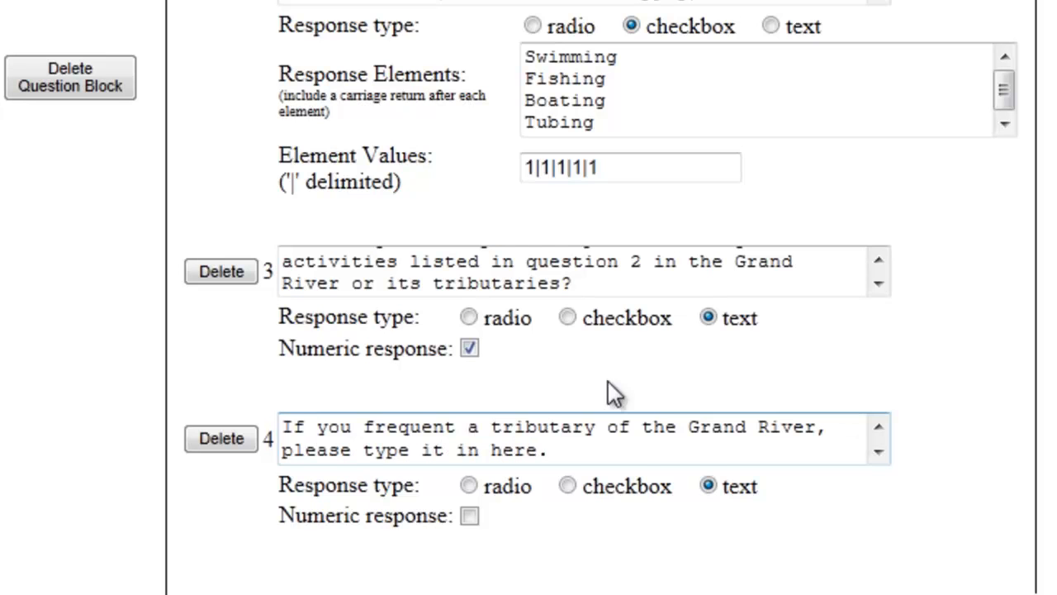
Add a table with the header "To what extent do the following items inhibit your recreational use of the Grand River or its tributaries?"
scroll(609, 404, down, 4)
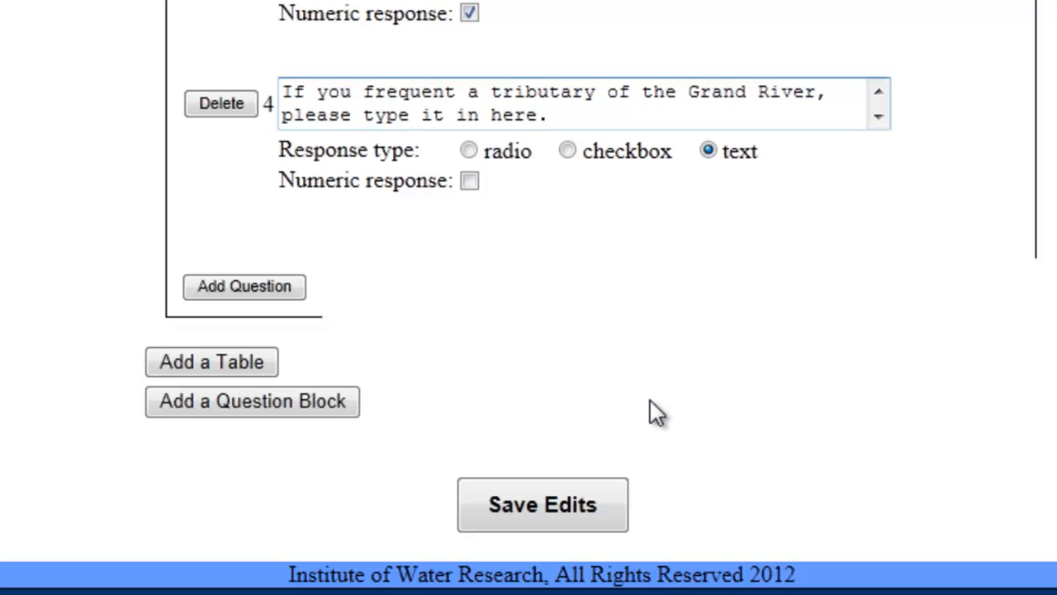
click(273, 370)
scroll(536, 408, down, 4)
click(703, 84)
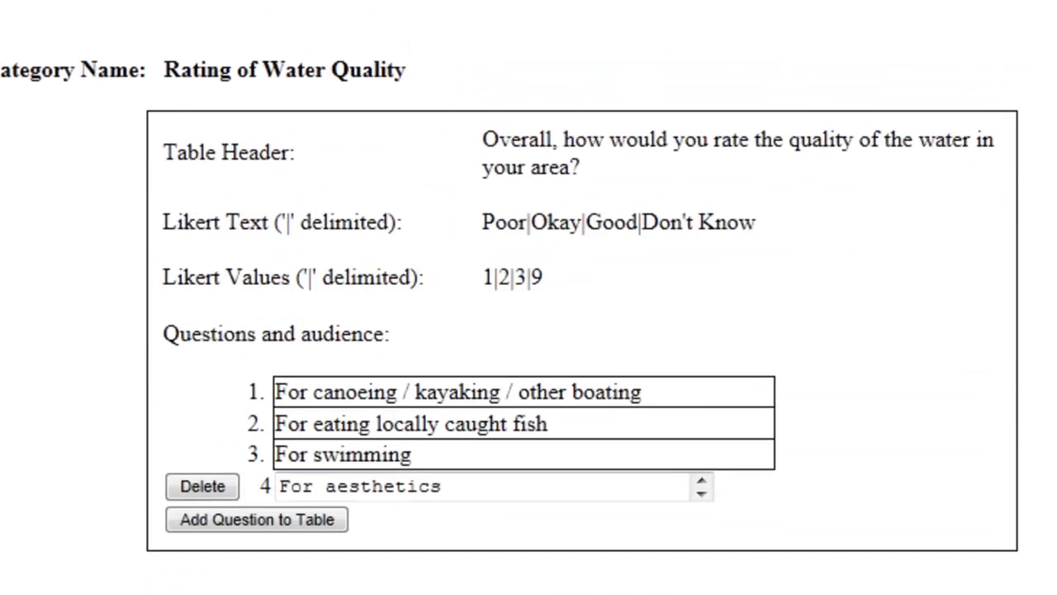
scroll(529, 330, down, 7)
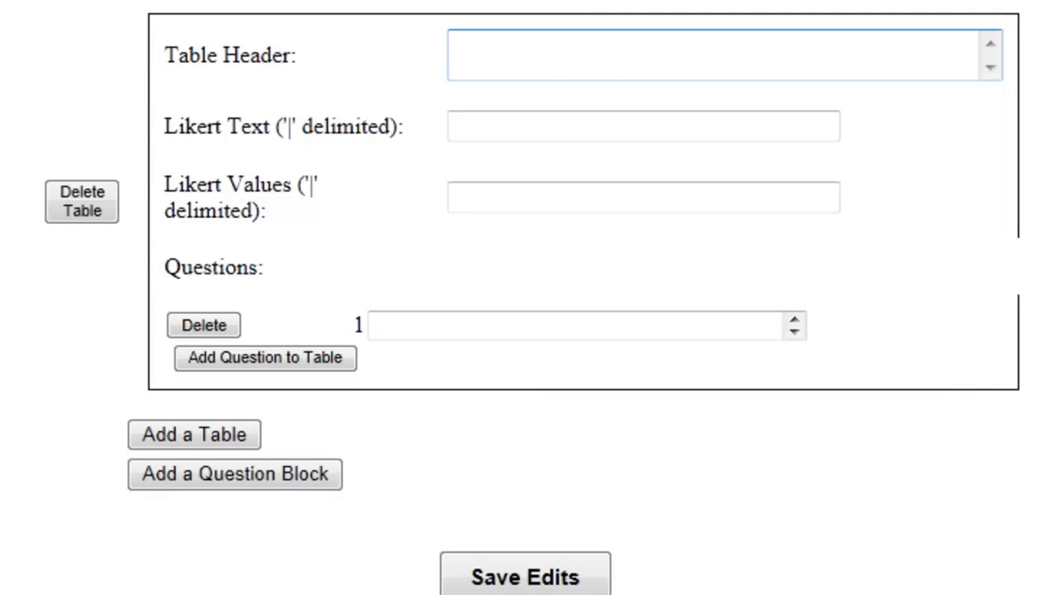
text(To what )
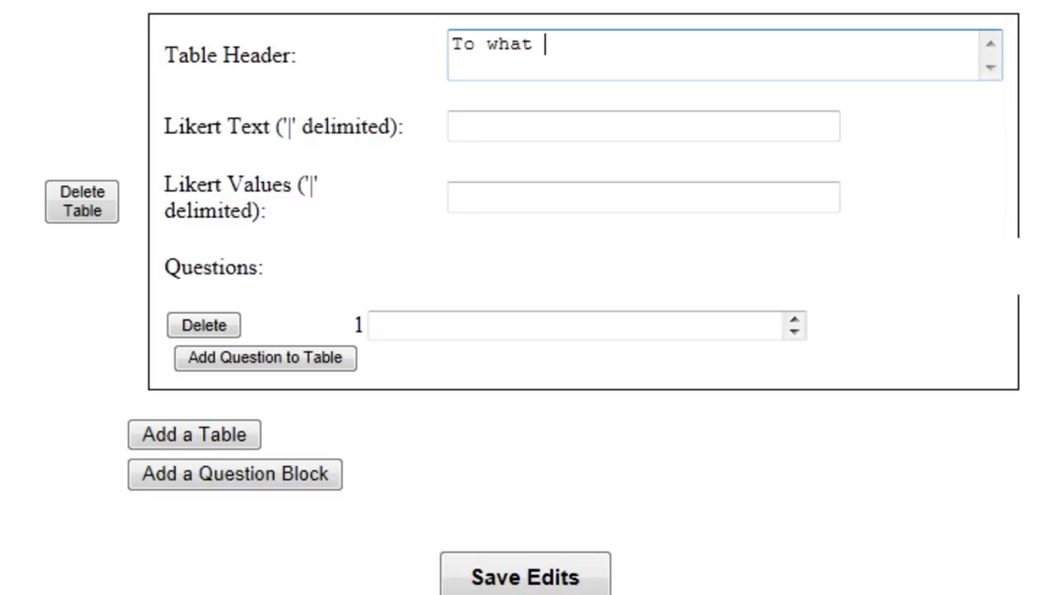
text(extent do the foll)
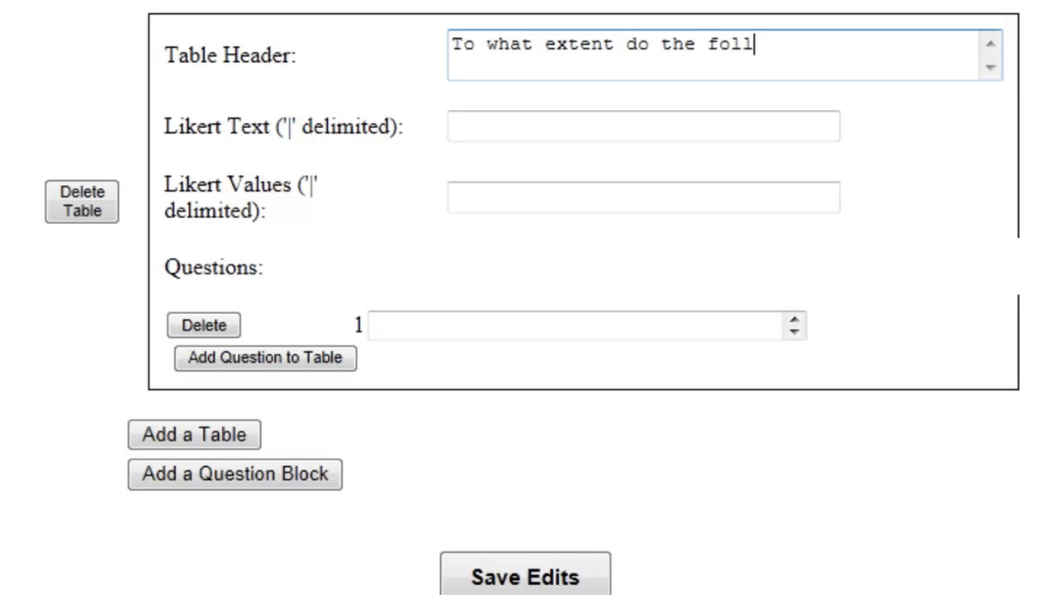
text(owing items in)
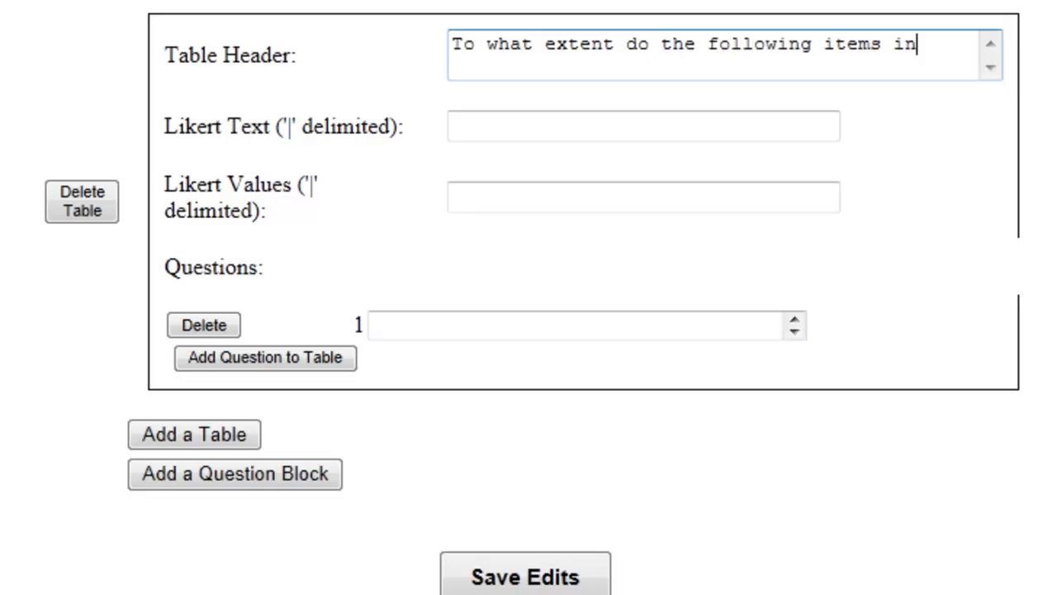
text(hibit your)
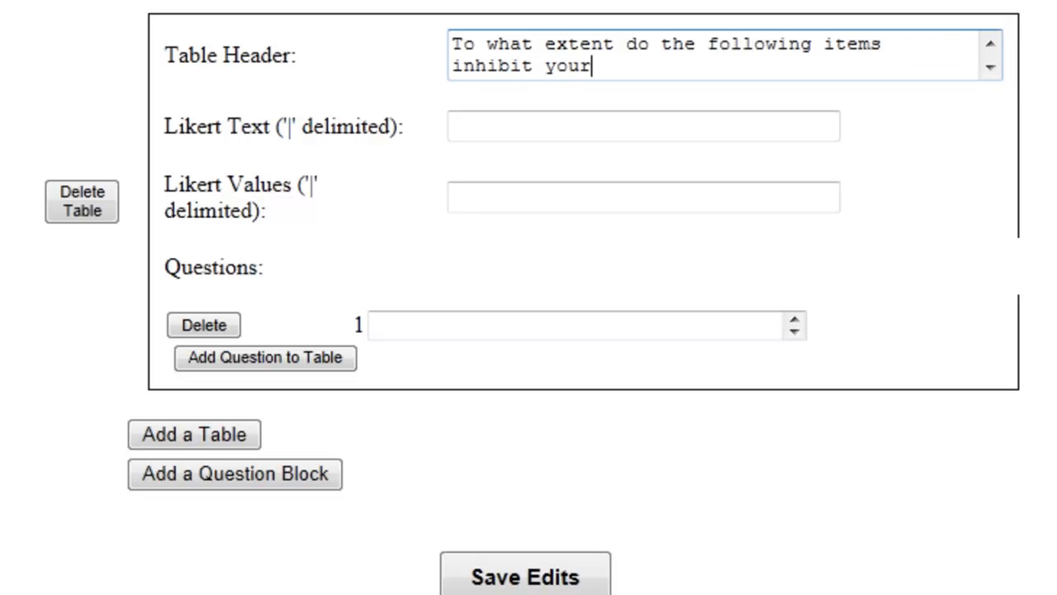
text( recreational)
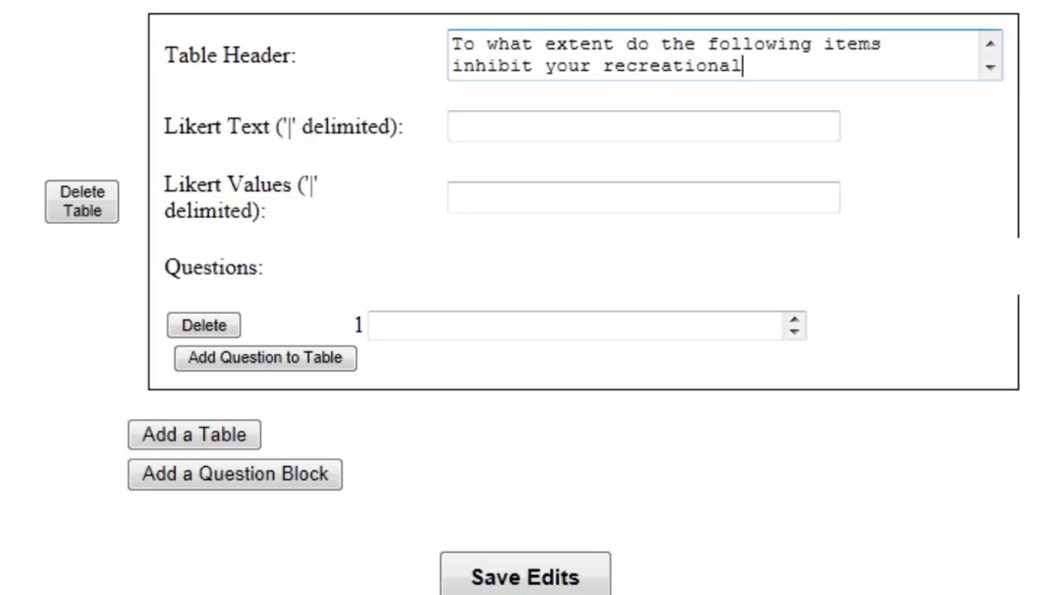
text( use of the Grand )
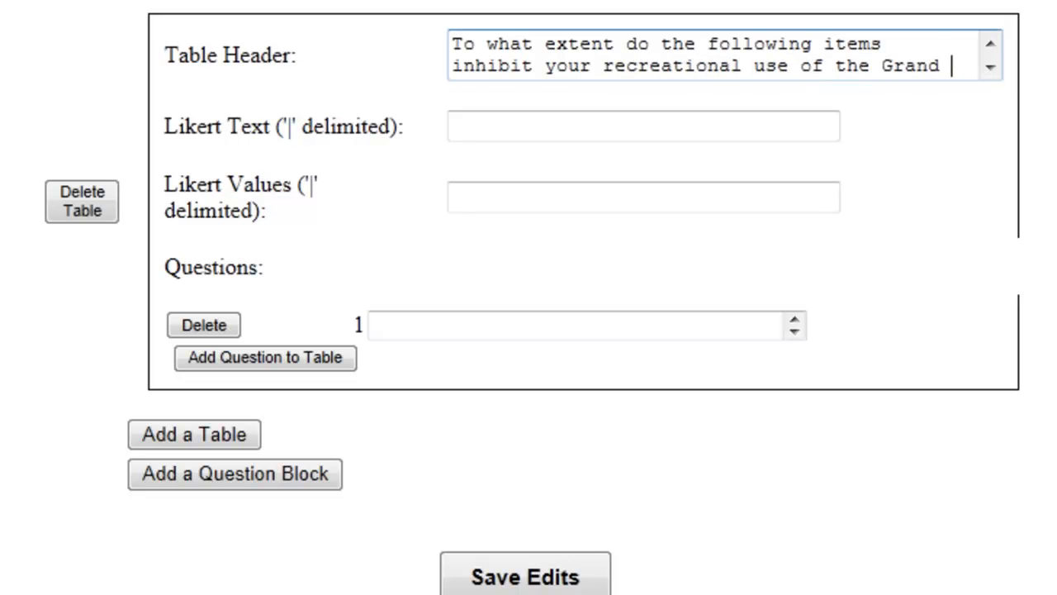
text(River or its trib)
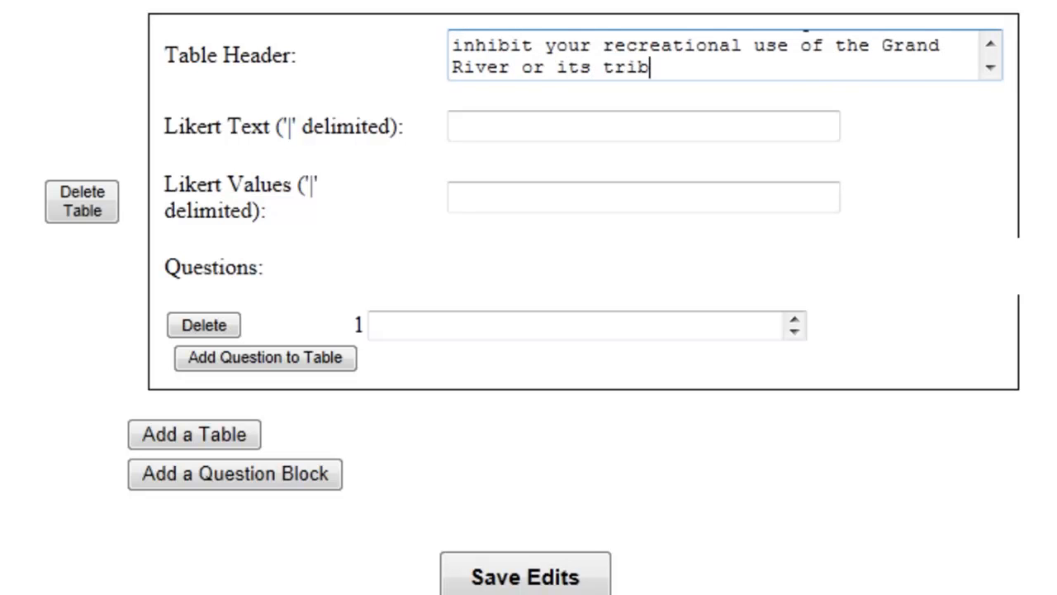
text(utaries?)
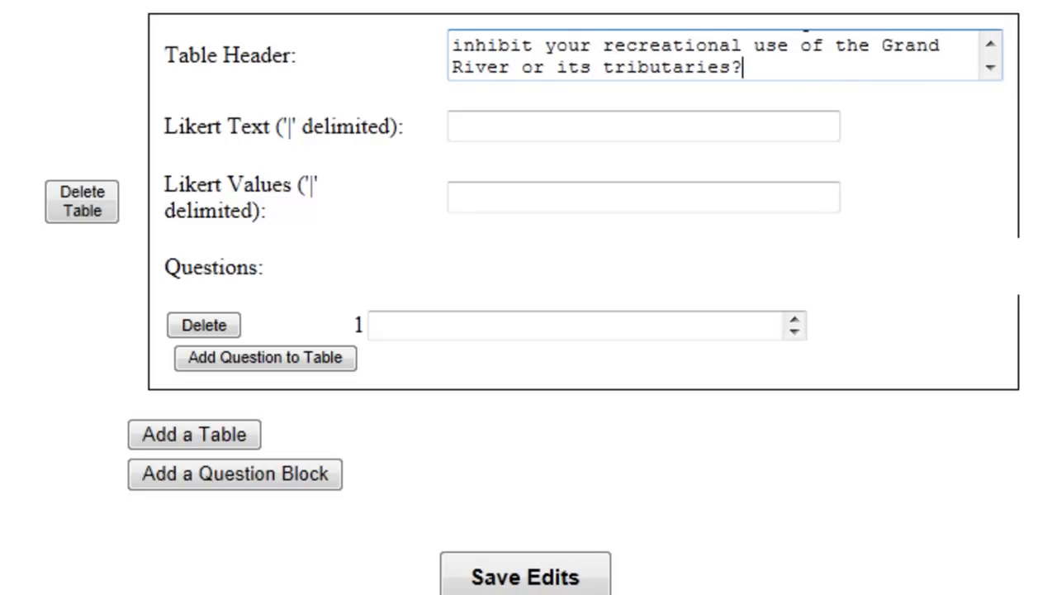
Set the new table's Likert text to Not at all|A little|A fair amount|Very much and its Likert values to 1|2|3|4
click(617, 128)
text(N)
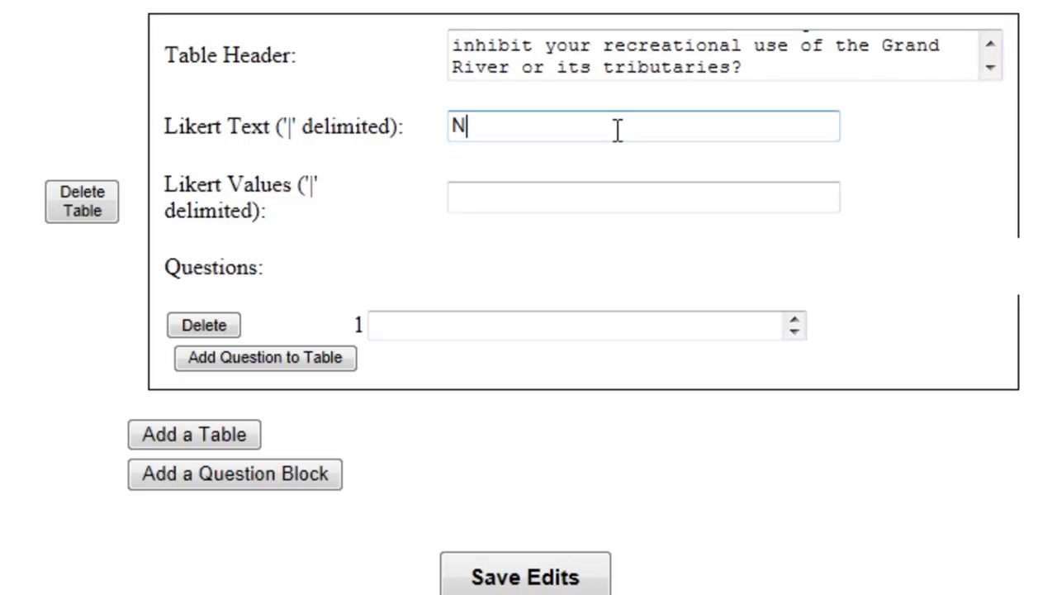
text(ot at all|)
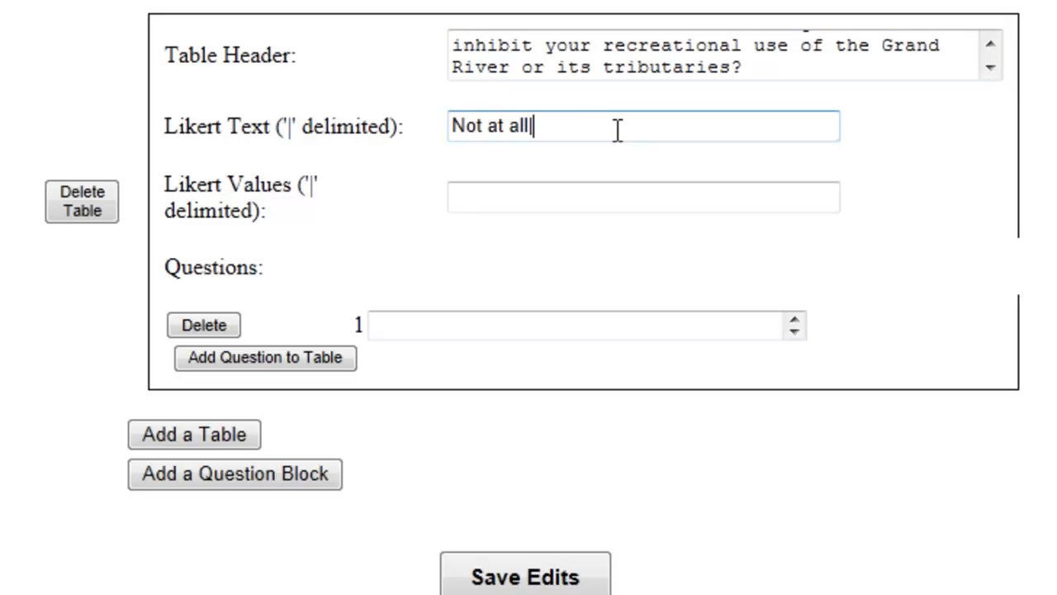
text(A little|A f)
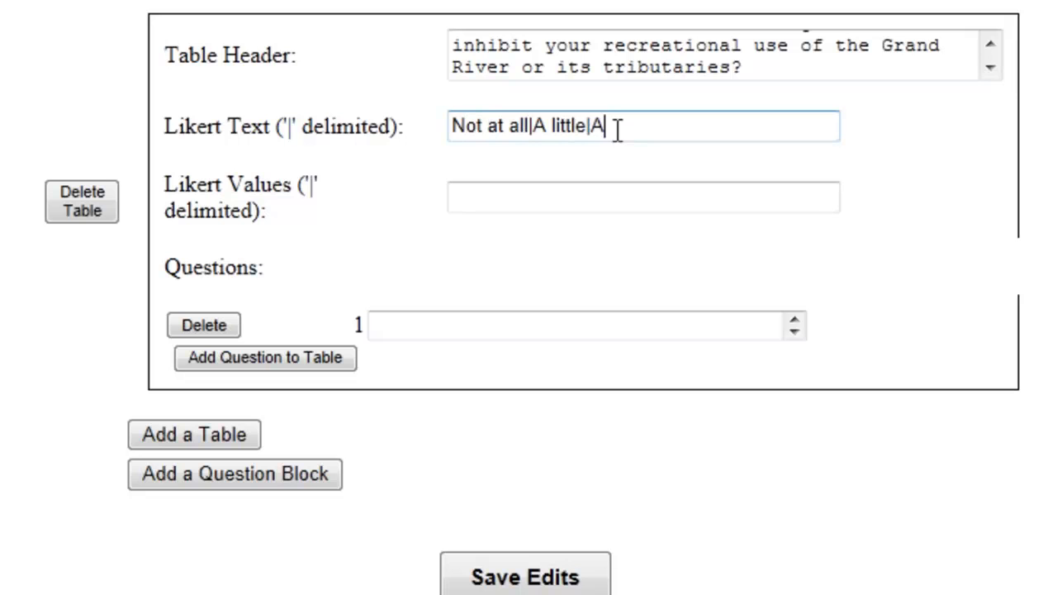
text(air amount|Very much)
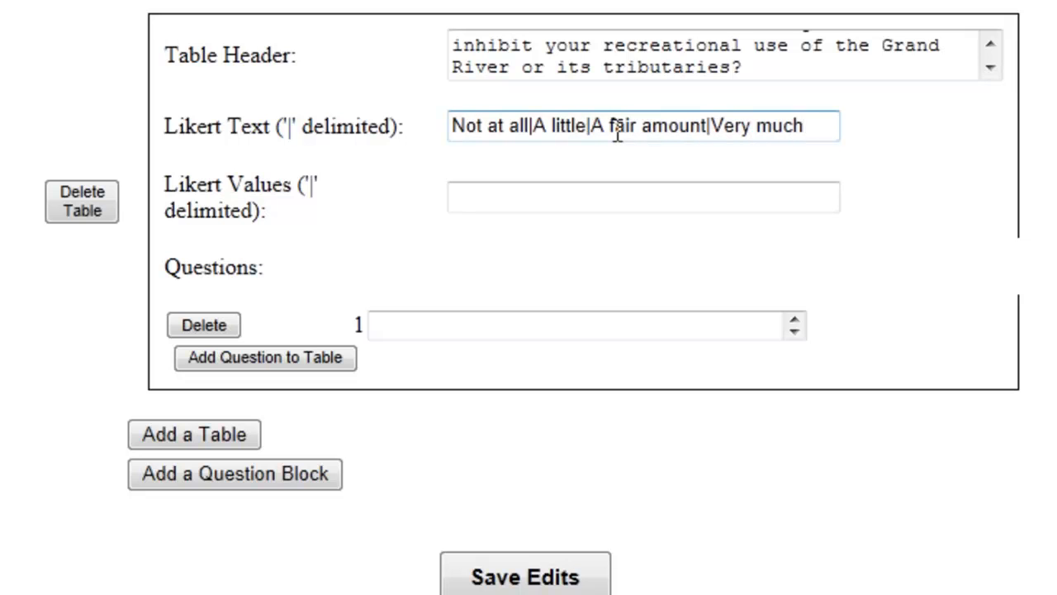
click(691, 203)
text(1|2|3|4)
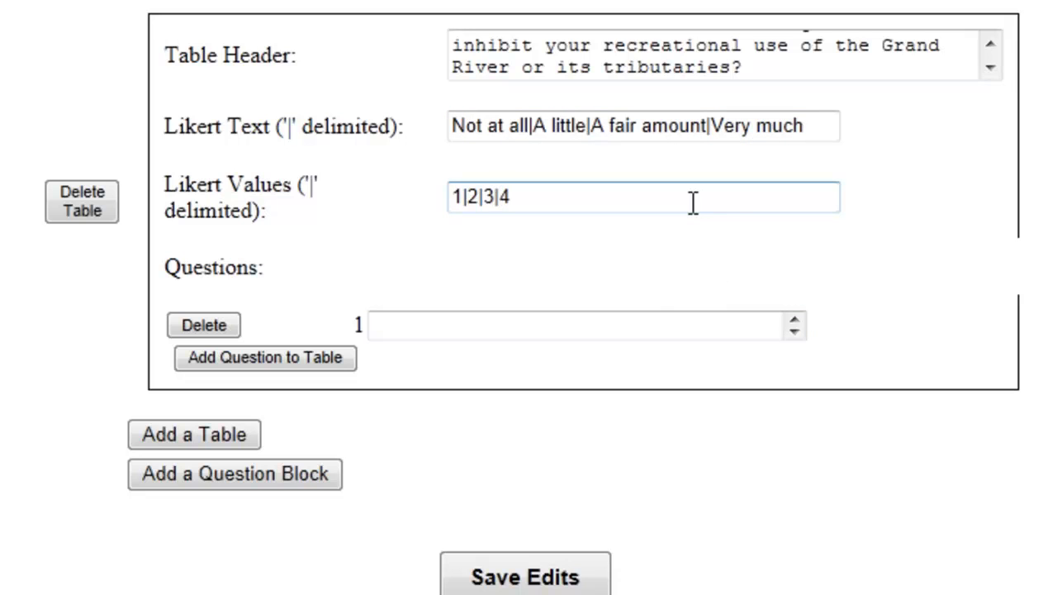
Fill the new table's first two questions with "Lack of free time" and "Lack of interest in water activities"
click(642, 315)
text(Lack of free time)
click(291, 356)
click(456, 366)
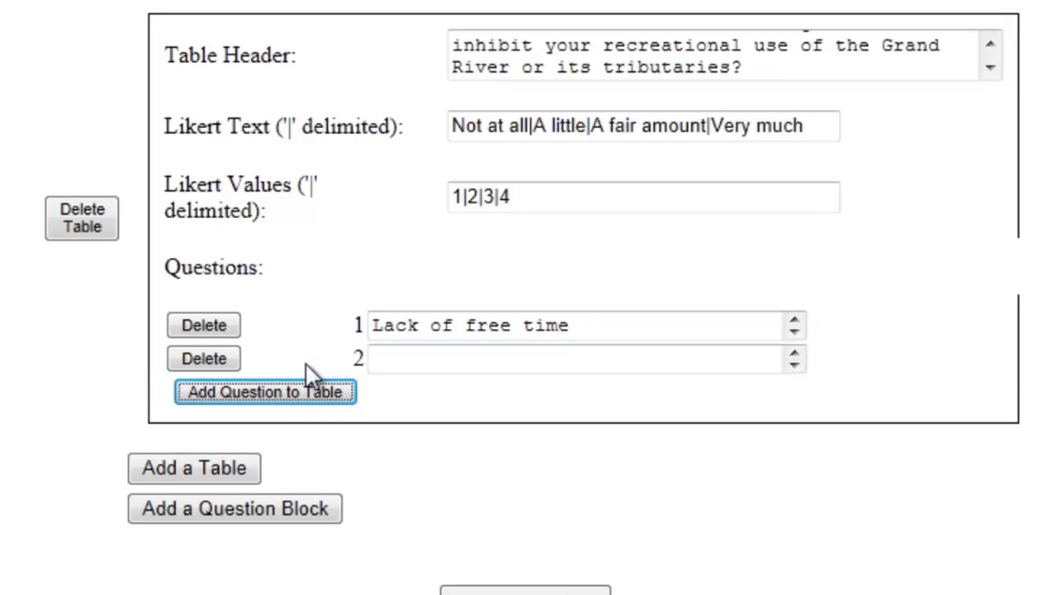
text(Lack of)
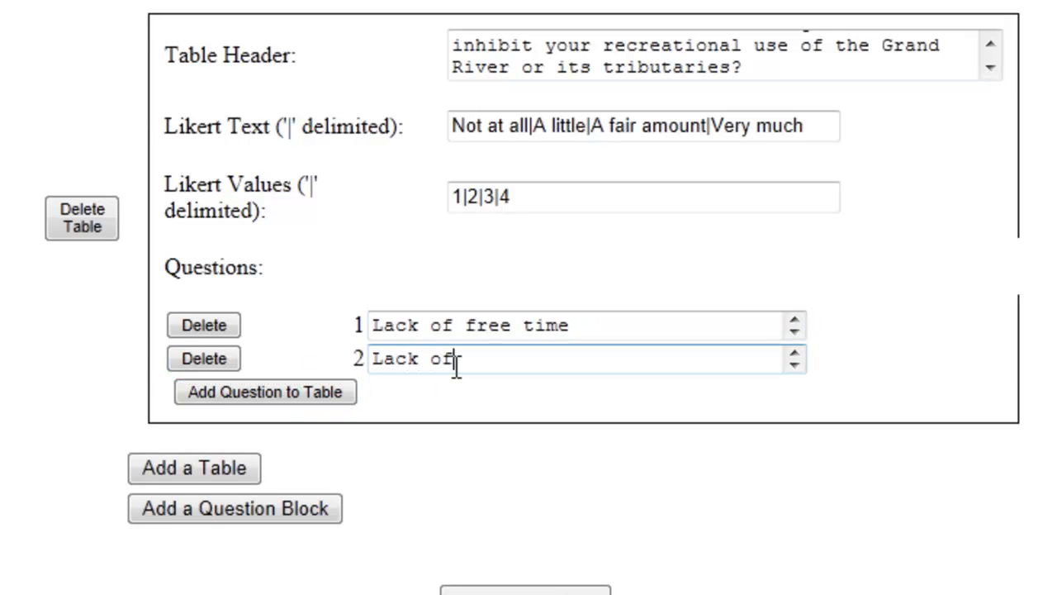
text( interest in water)
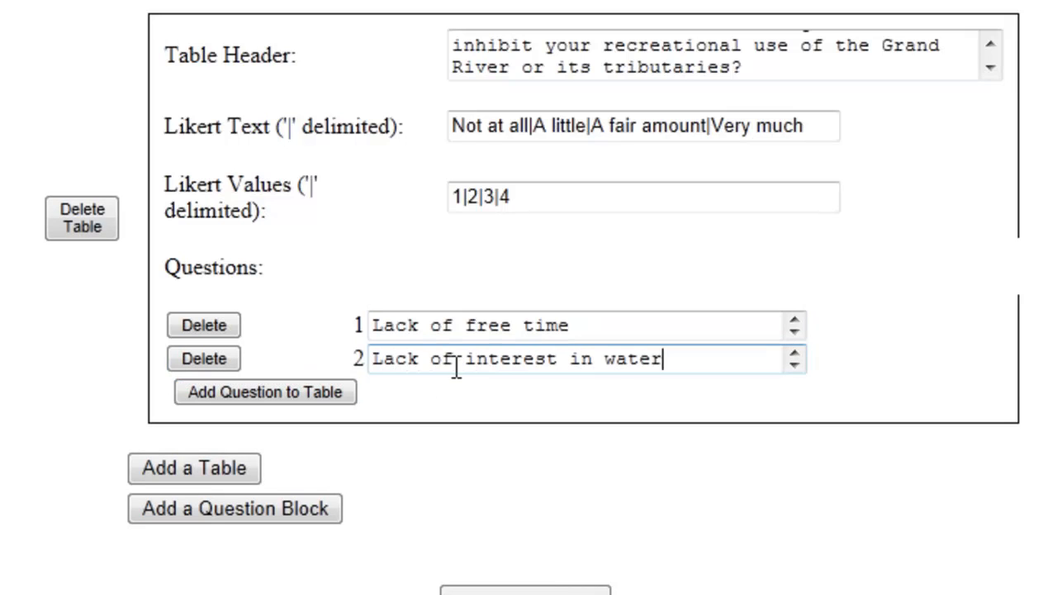
text( activities)
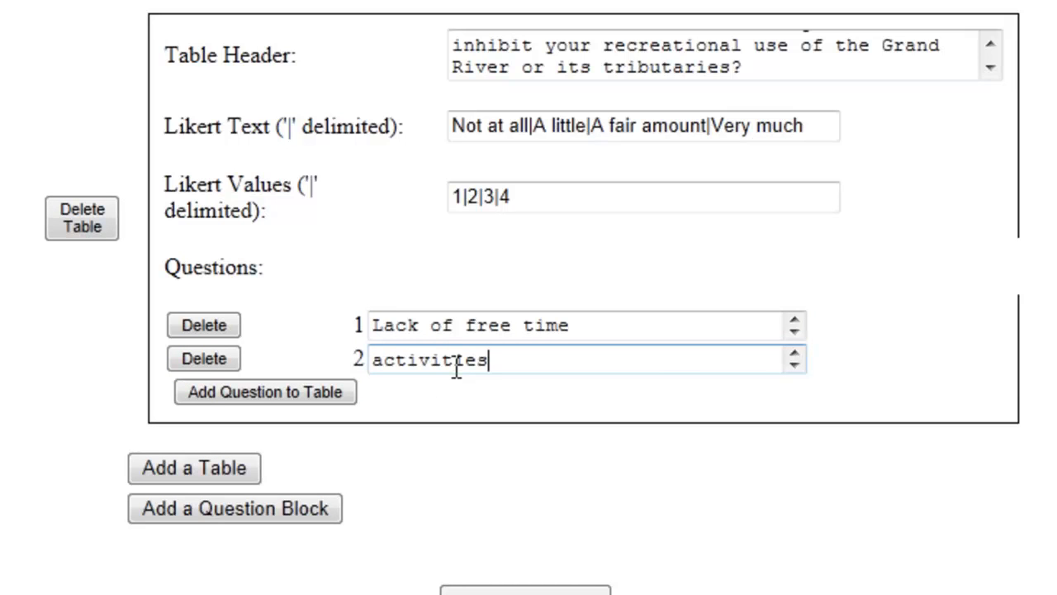
Add "Can't swim" and "Lack of confidence in water quality" as the table's third and fourth questions
click(339, 390)
click(477, 387)
text(Can't swim)
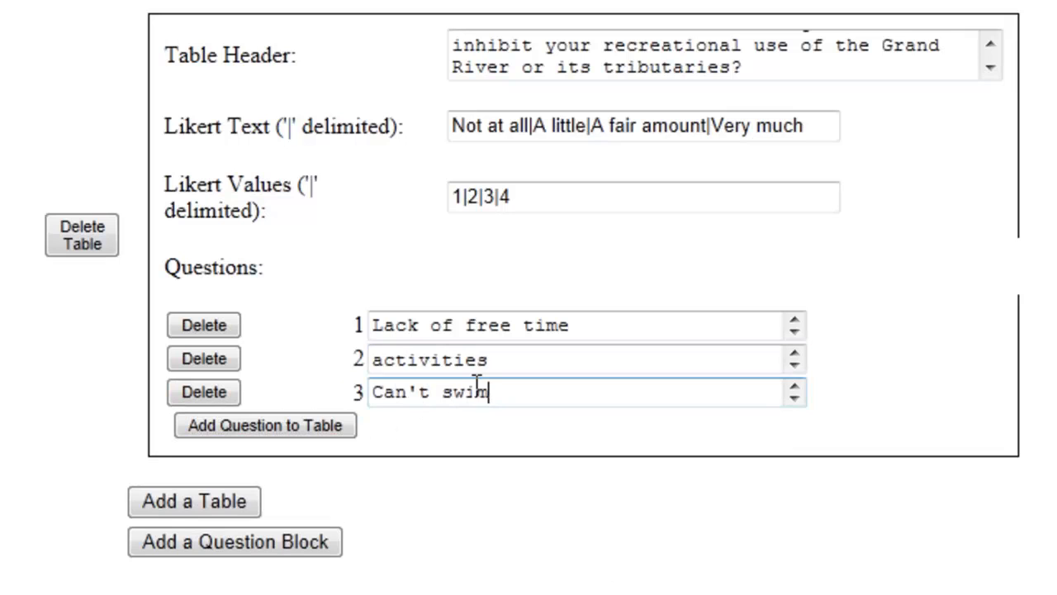
click(307, 432)
click(461, 426)
text(Lack of)
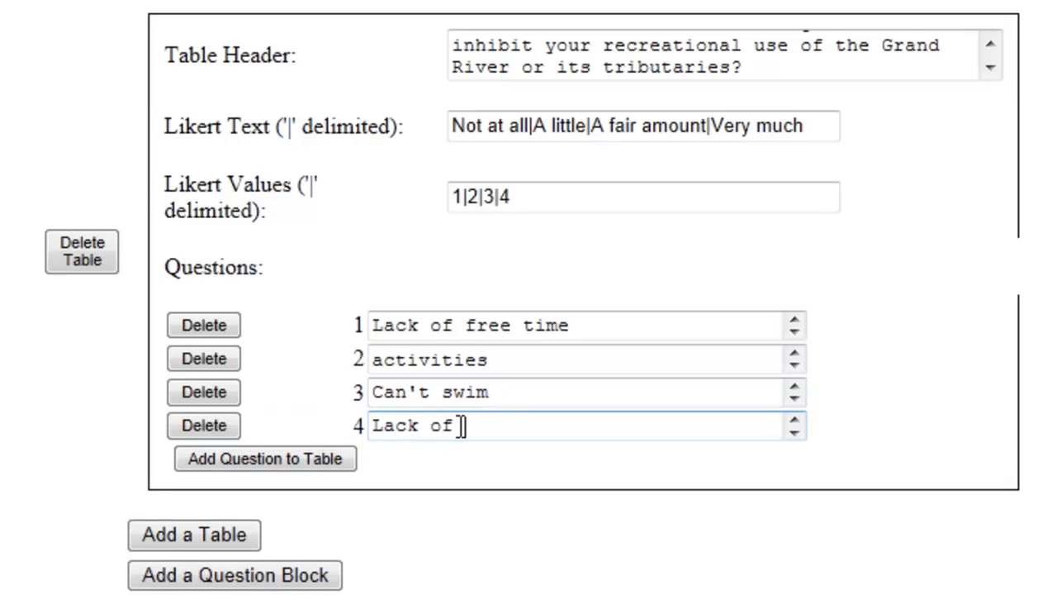
text( confidence in water quality)
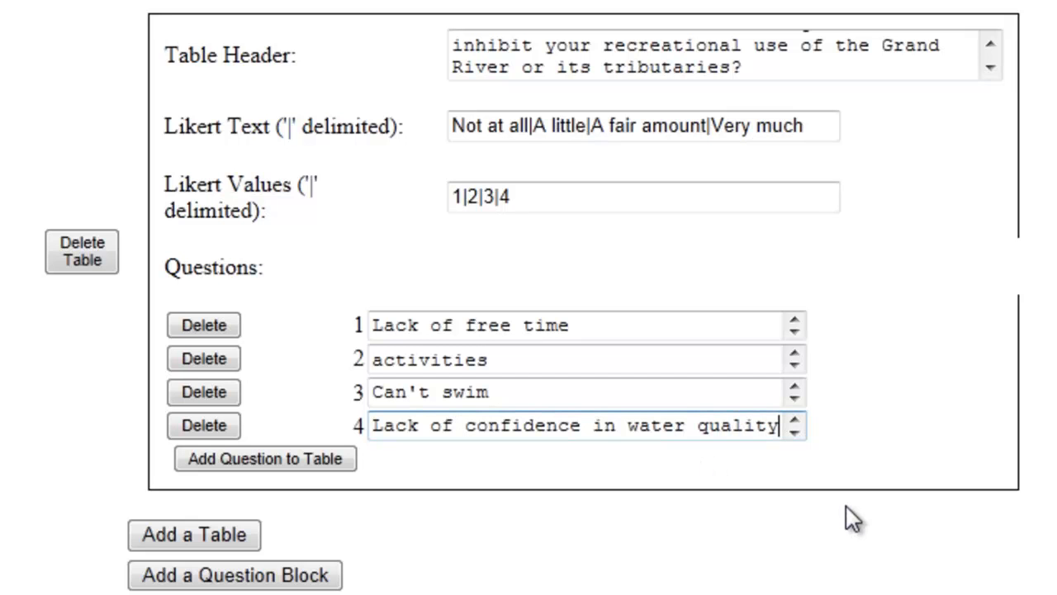
Save the custom edits, removing the extra carriage returns from question 2's response elements
scroll(846, 506, down, 3)
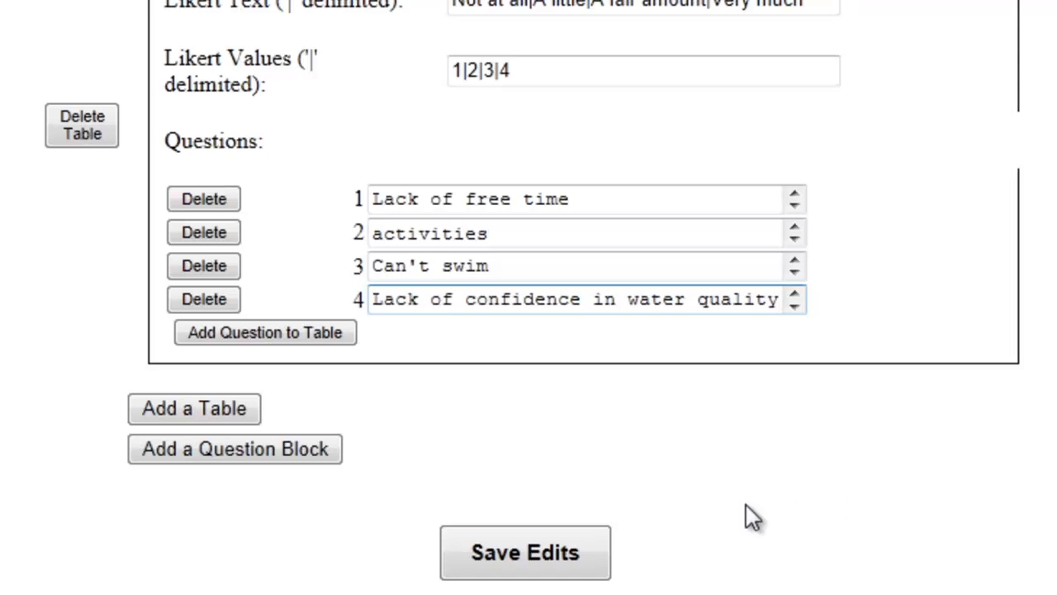
click(578, 557)
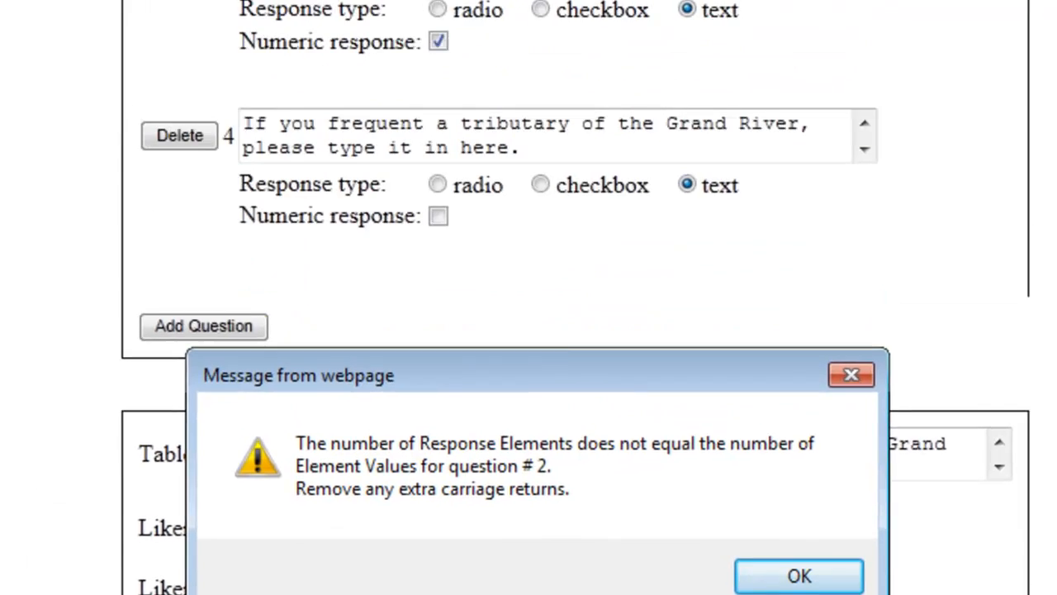
click(805, 359)
click(640, 105)
key(BackSpace)
key(BackSpace)
click(530, 565)
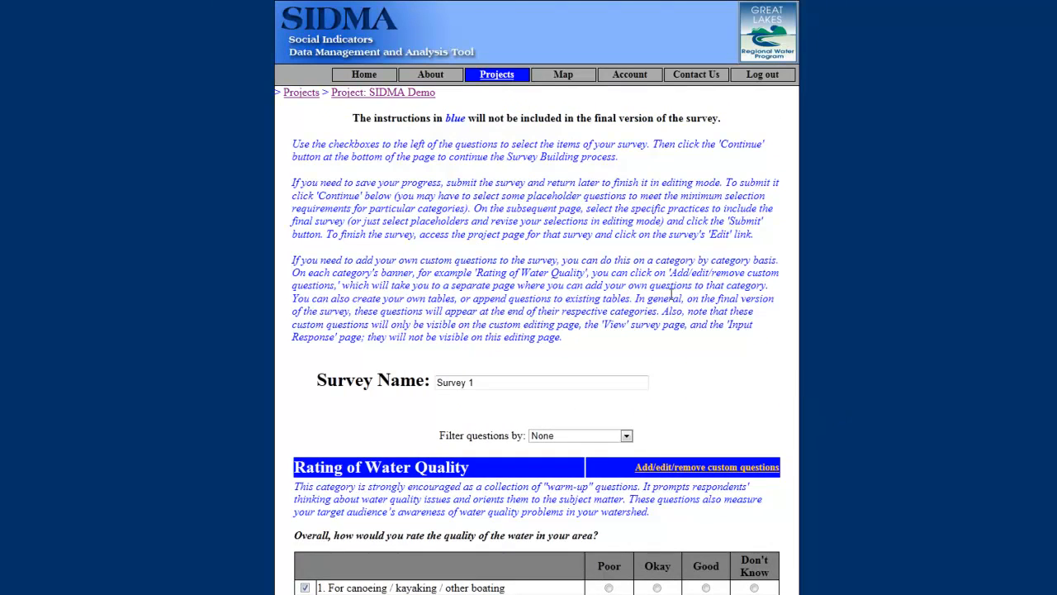
Open the view of Survey 1 from the SIDMA Demo project and check the custom questions in Rating of Water Quality
click(356, 93)
click(346, 473)
scroll(882, 410, down, 1)
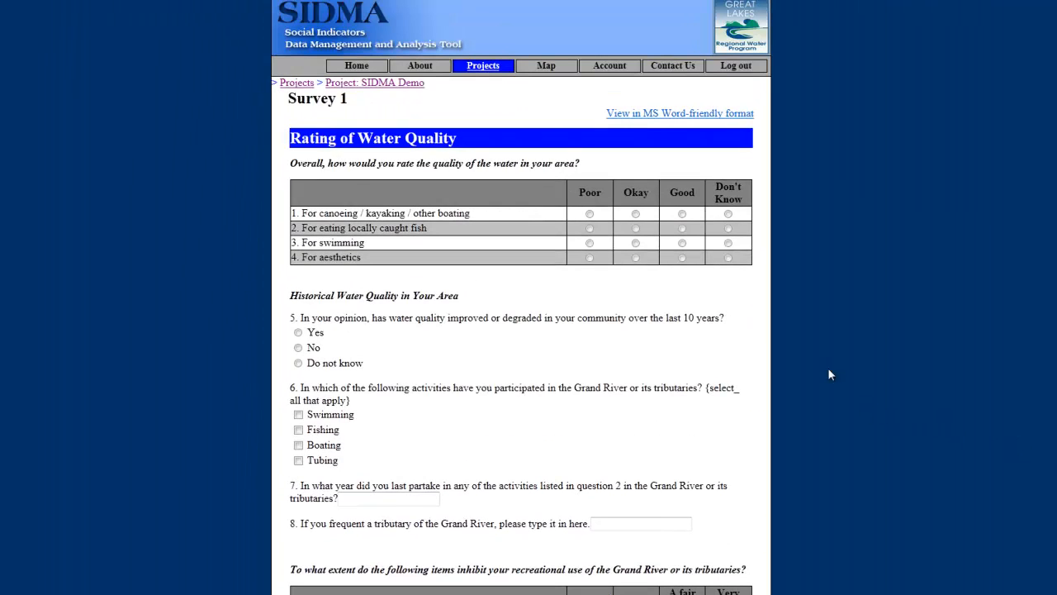
Open Survey 1 for editing from the project page and open the custom questions of Rating of Water Quality
click(346, 85)
click(367, 444)
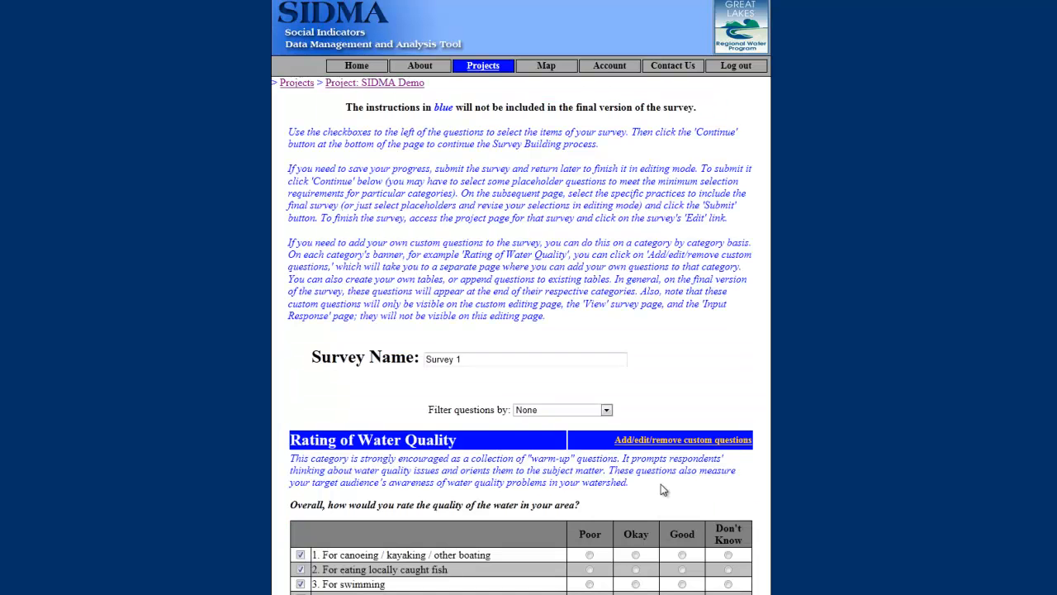
click(687, 441)
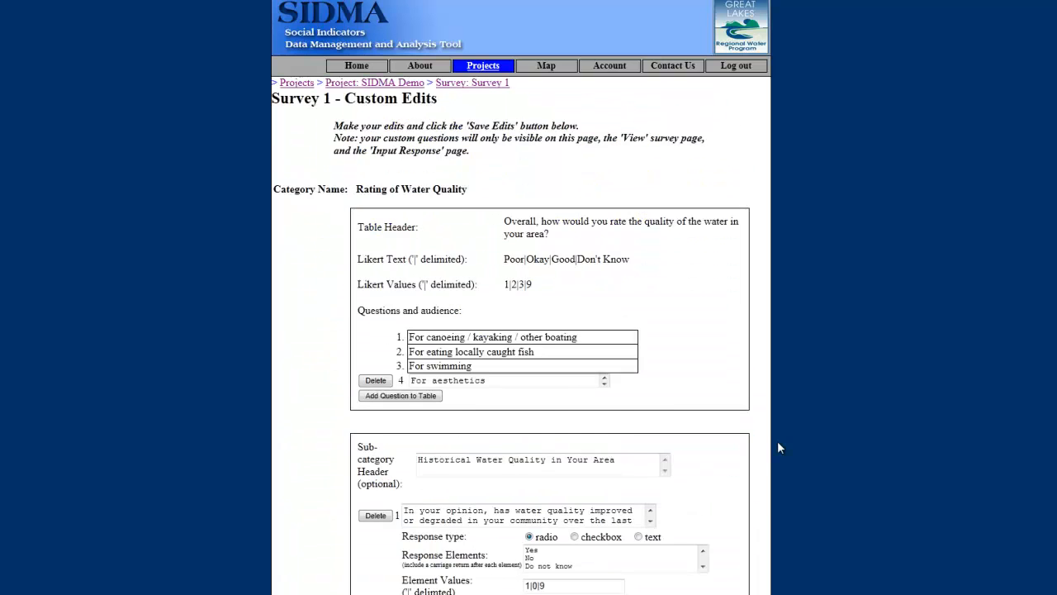
Replace "{select_ all that apply}" at the end of question 2 with "Choose all that apply."
scroll(777, 440, down, 5)
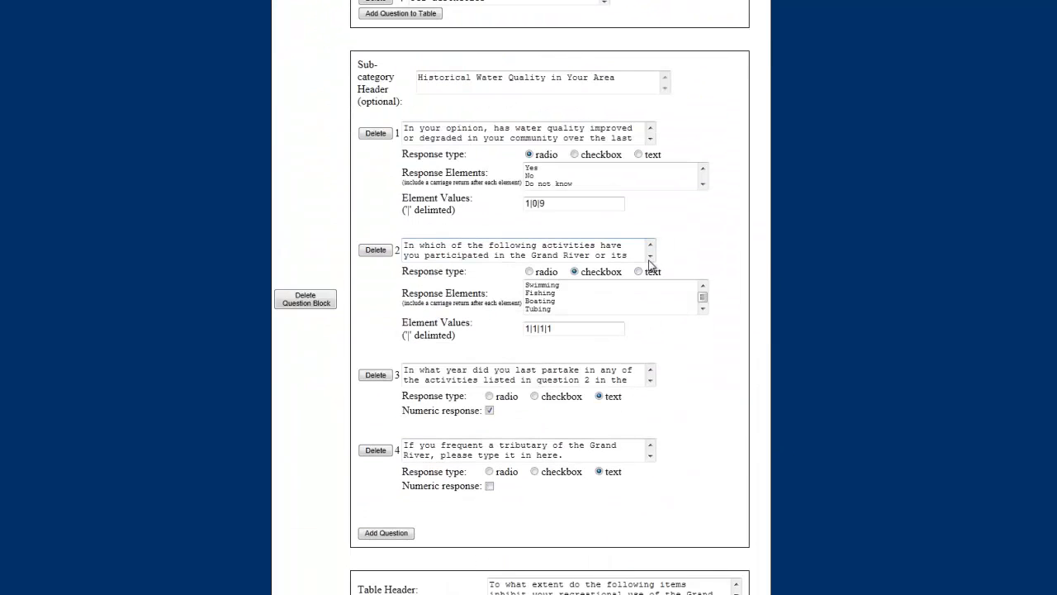
click(650, 256)
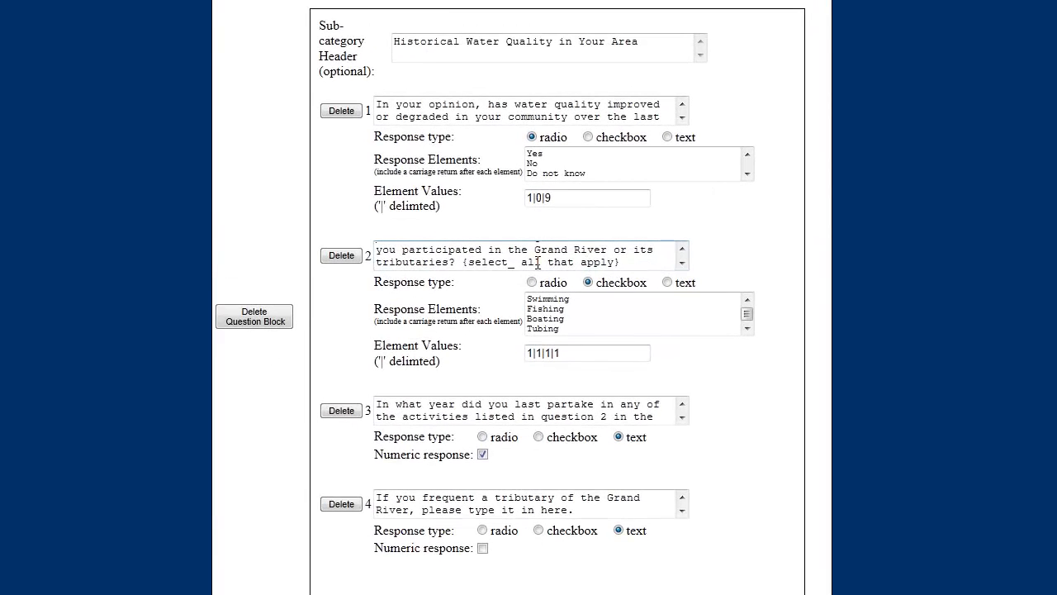
click(608, 318)
key(Delete)
key(Delete)
key(Delete)
key(Delete)
key(Delete)
key(Delete)
key(Delete)
key(Delete)
text(Choose)
key(BackSpace)
text(.)
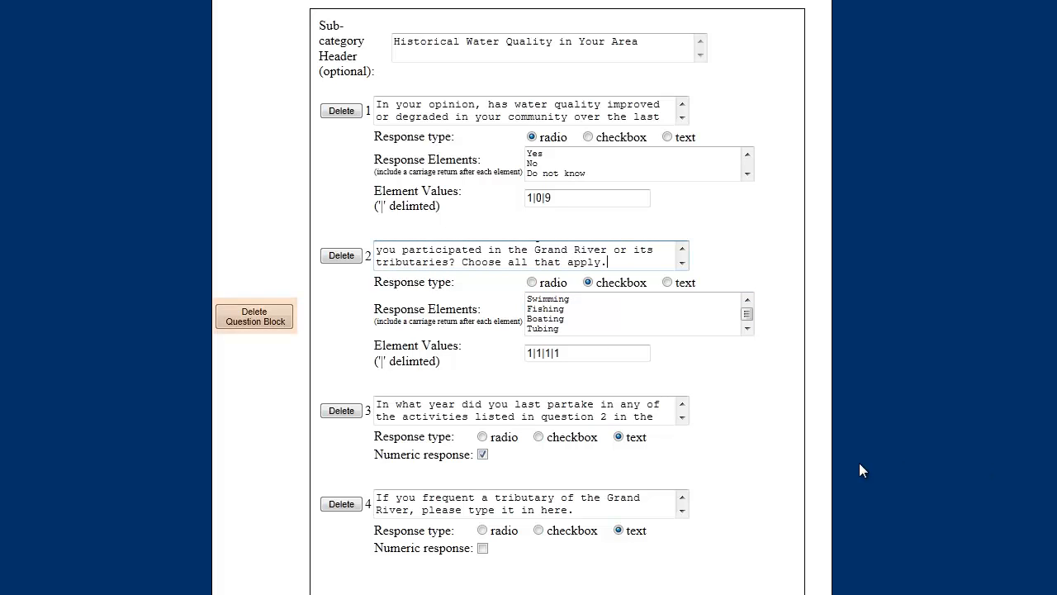
Mark the Historical Water Quality in Your Area question block for deletion and restore it
click(272, 316)
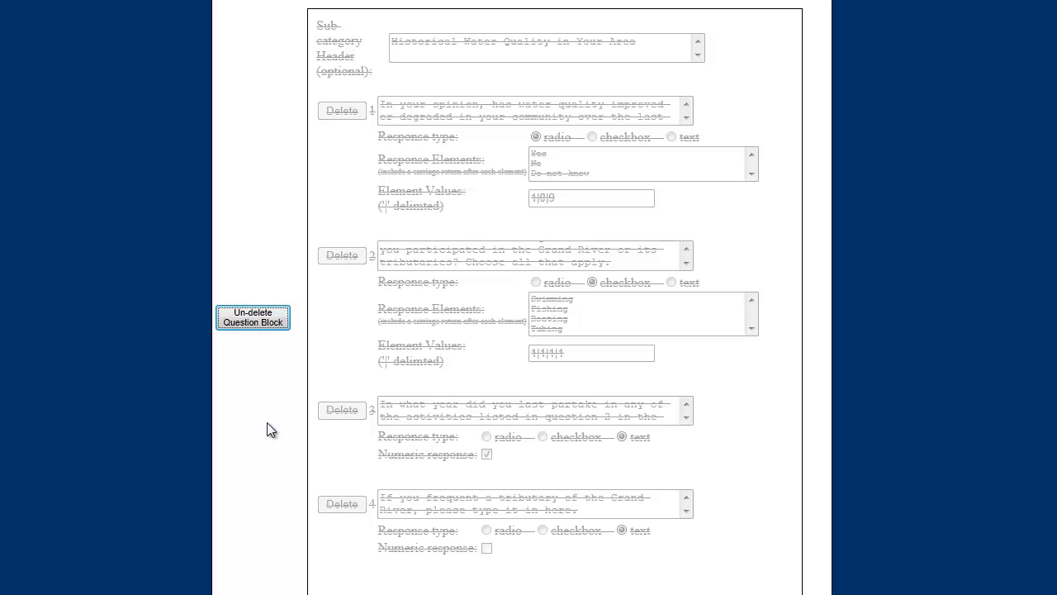
click(270, 317)
Delete the question about not being able to swim from the recreational use table and save the edits
scroll(193, 344, down, 10)
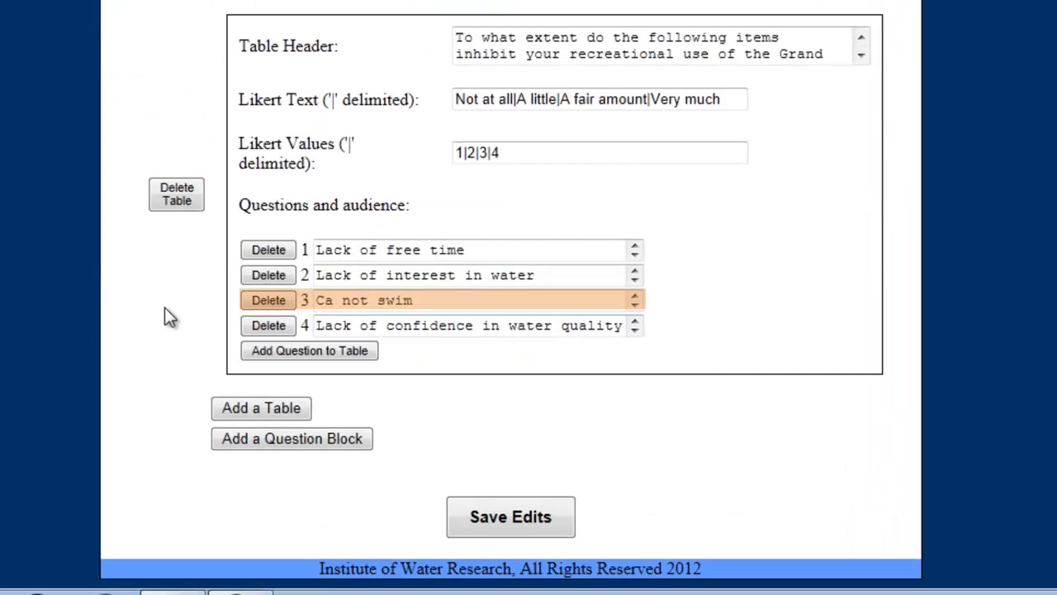
click(271, 301)
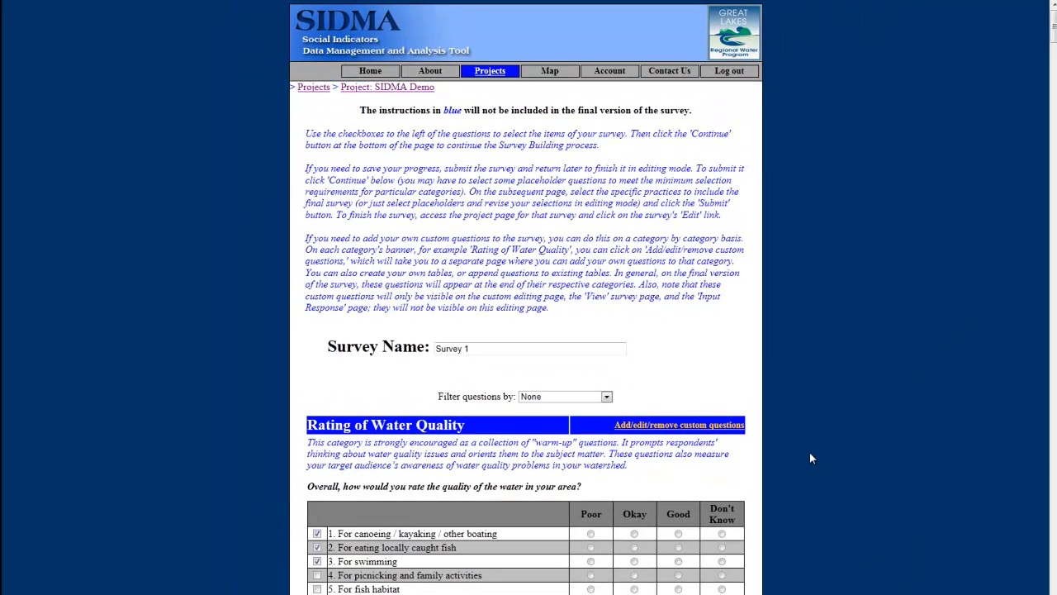
View Survey 1 from the project page and check the edited question wording and the recreational use table
click(367, 87)
click(353, 428)
scroll(853, 339, down, 2)
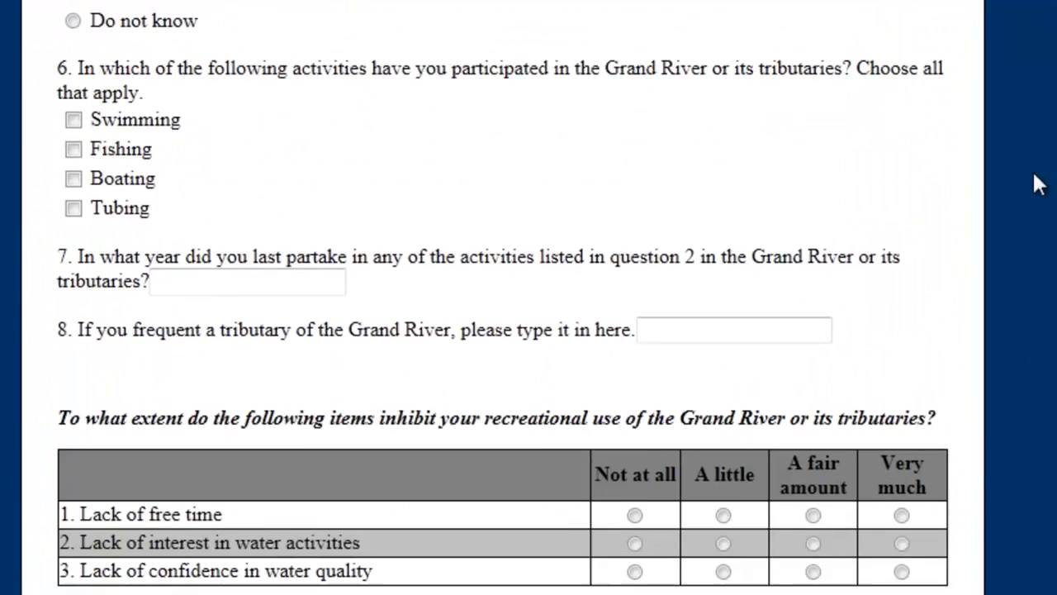